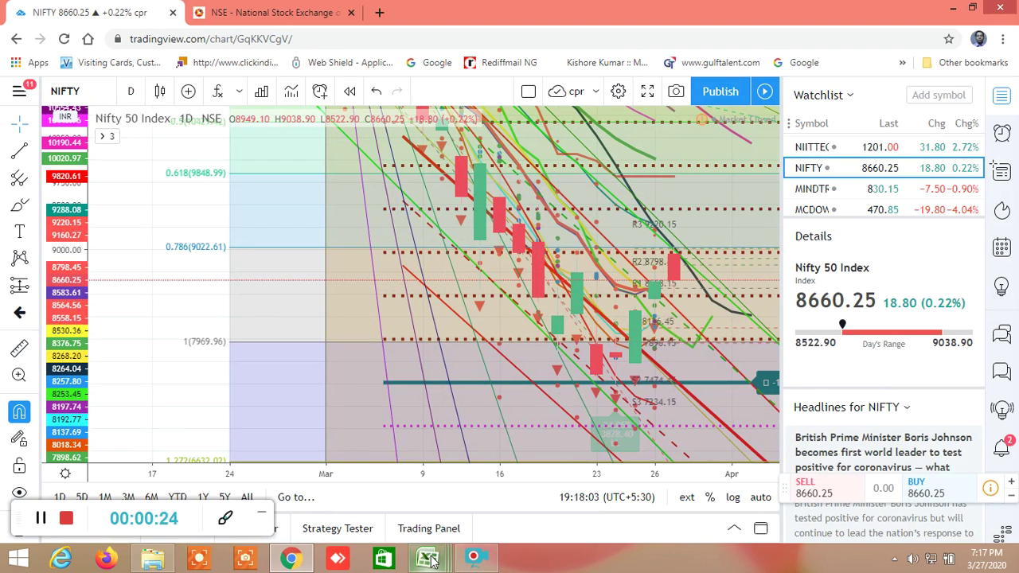
# Step: Switch to the BUY LEVEL AND SELL LEVEL CUM SCREENER workbook in Excel and look through its daily open, high, low and close prices
pyautogui.moveTo(430, 560)
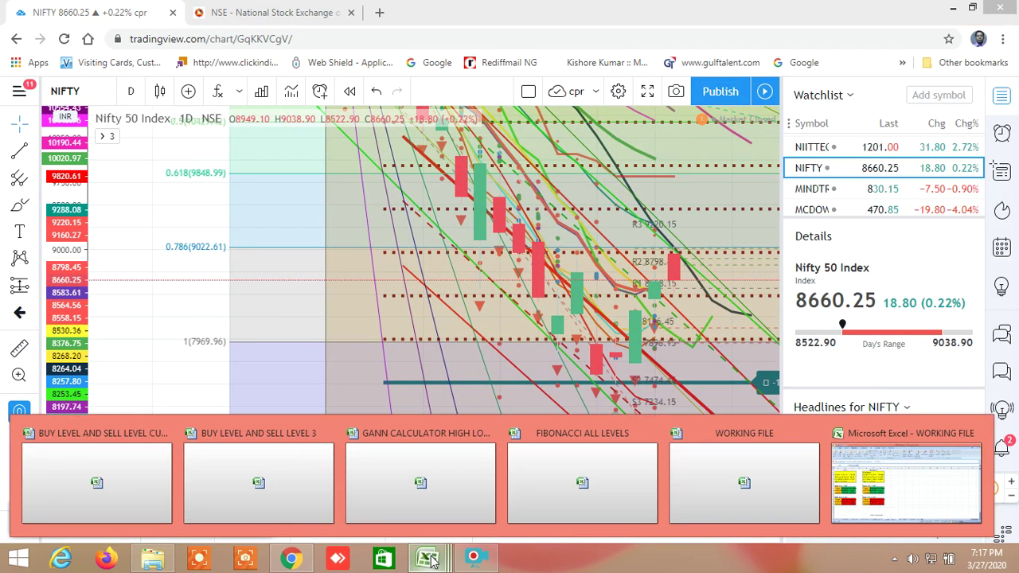
pyautogui.click(132, 480)
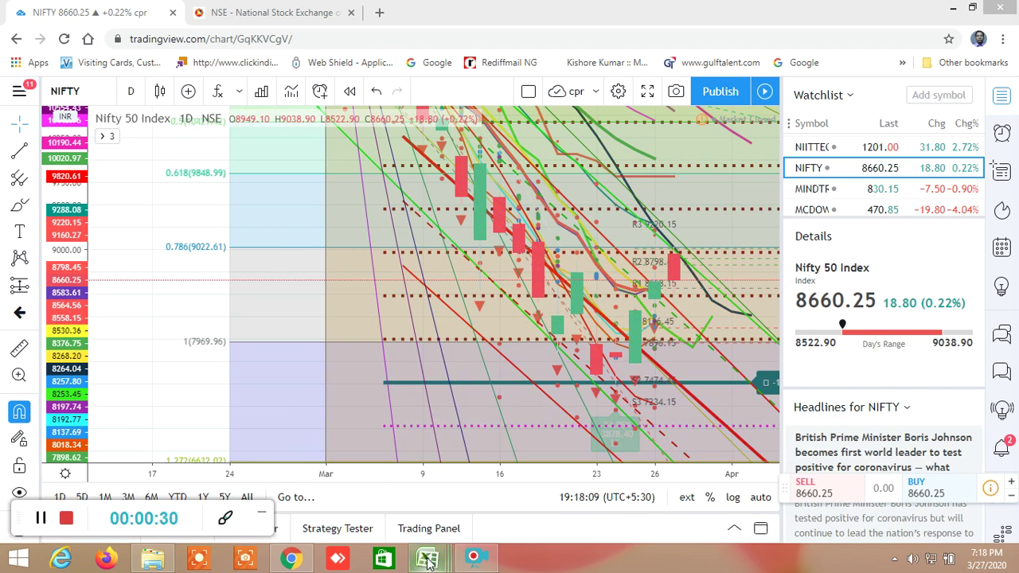
pyautogui.moveTo(429, 560)
pyautogui.click(123, 475)
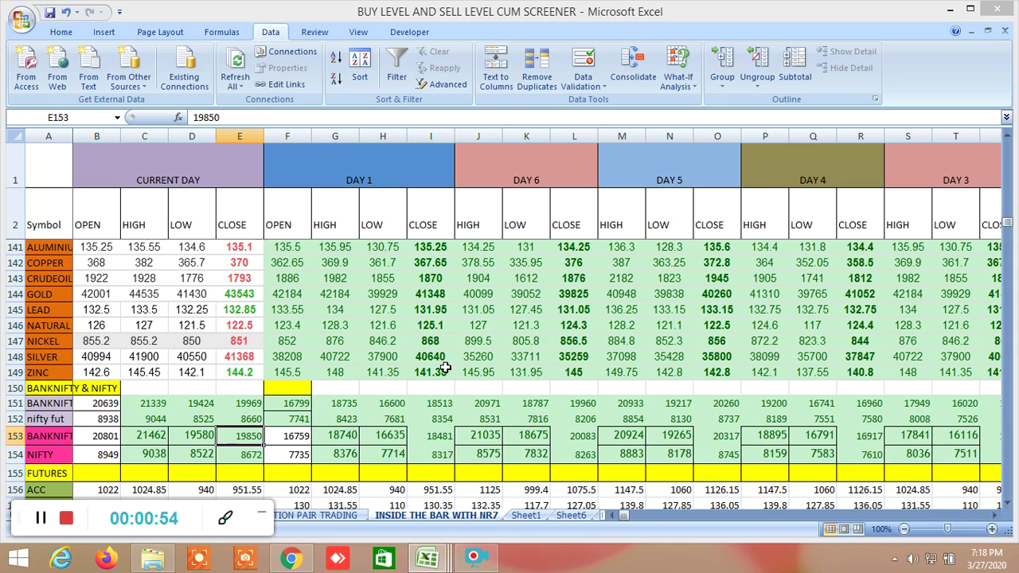
pyautogui.scroll(1, 444, 367)
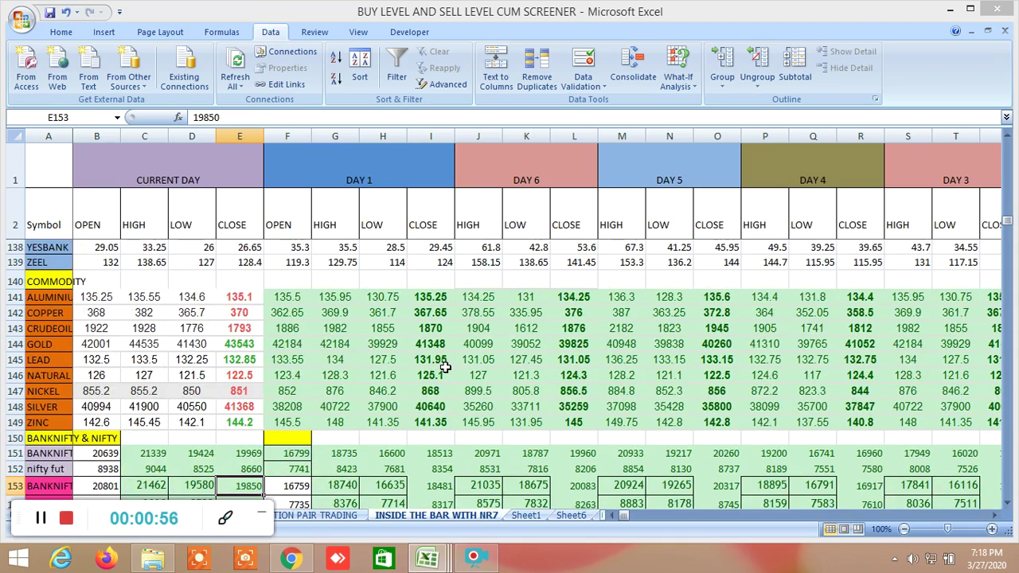
pyautogui.scroll(9, 444, 367)
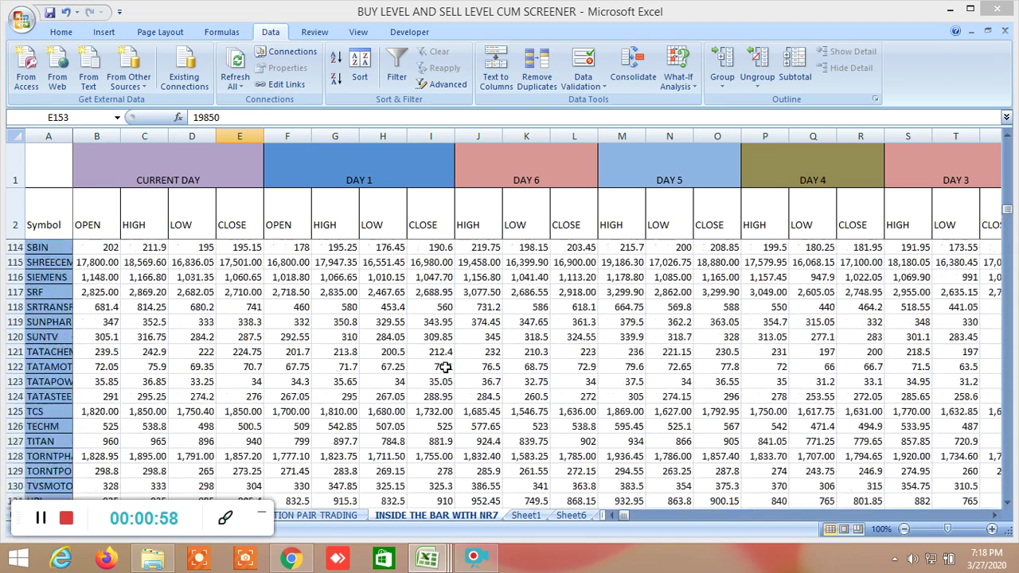
pyautogui.scroll(18, 444, 368)
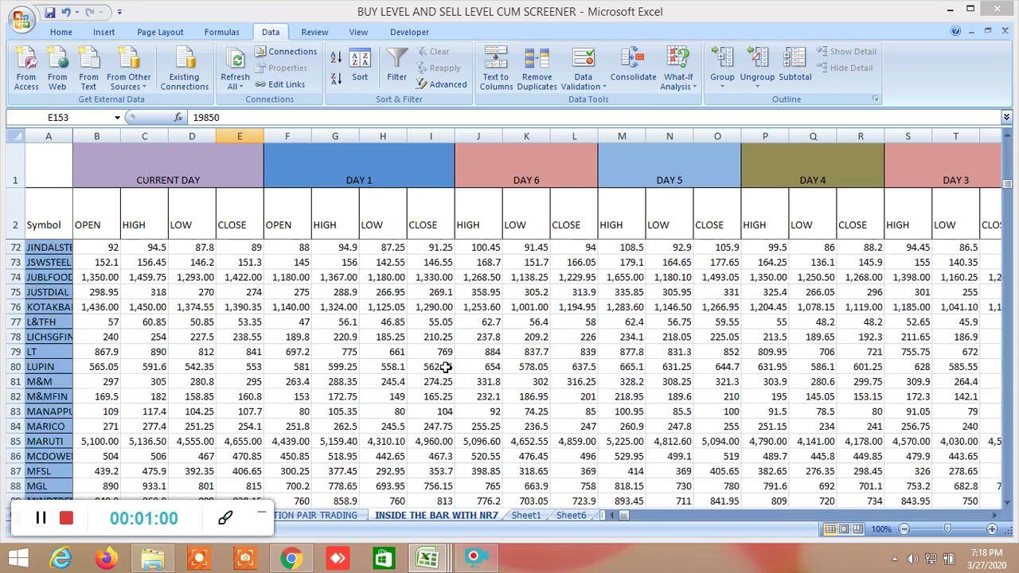
pyautogui.scroll(9, 444, 368)
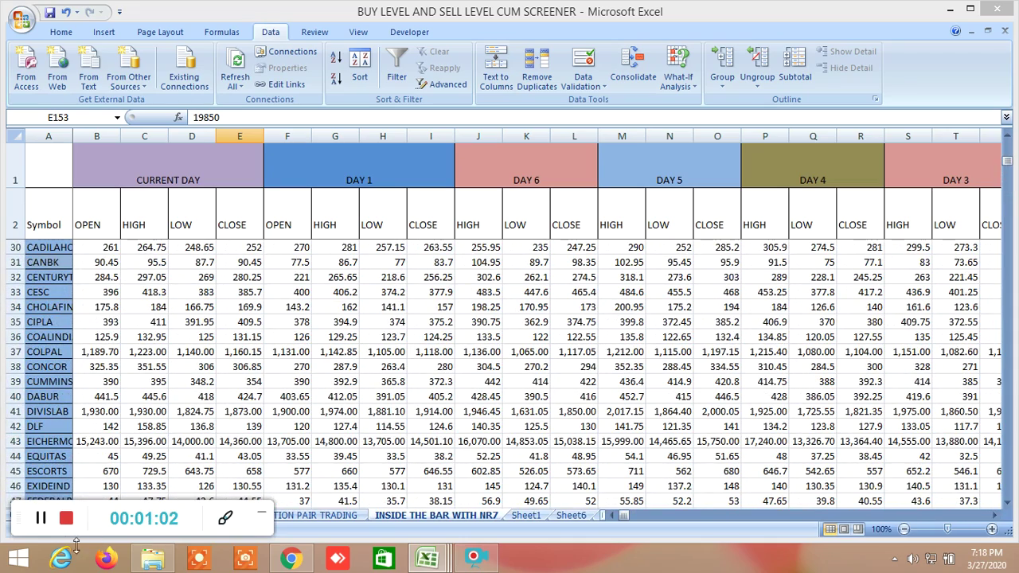
# Step: Show the ALLBUY SELL LEVELSCUM SCREENER1 worksheet
pyautogui.moveTo(23, 529); pyautogui.dragTo(875, 517)
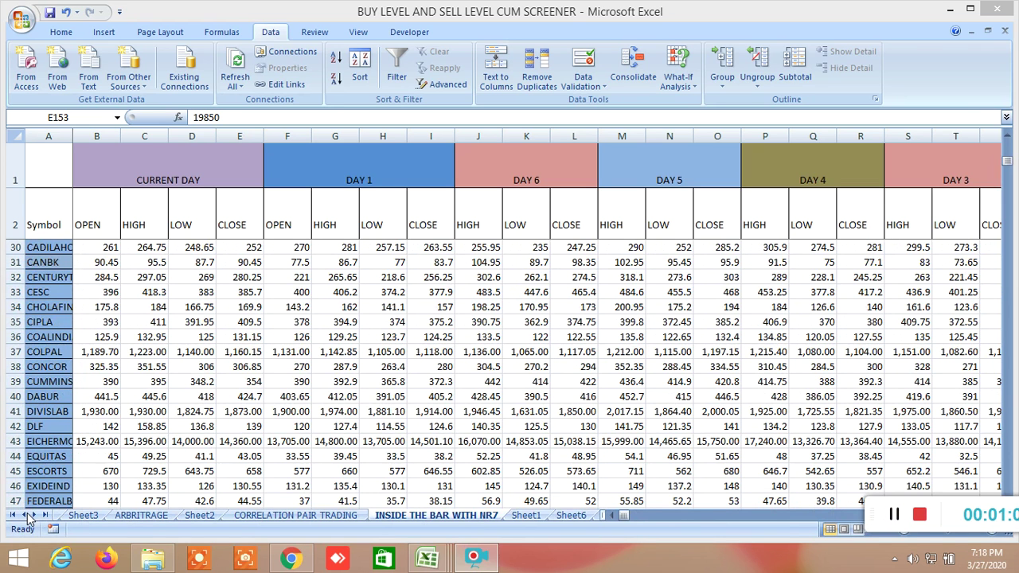
pyautogui.click(25, 516)
pyautogui.click(23, 516)
pyautogui.click(23, 515)
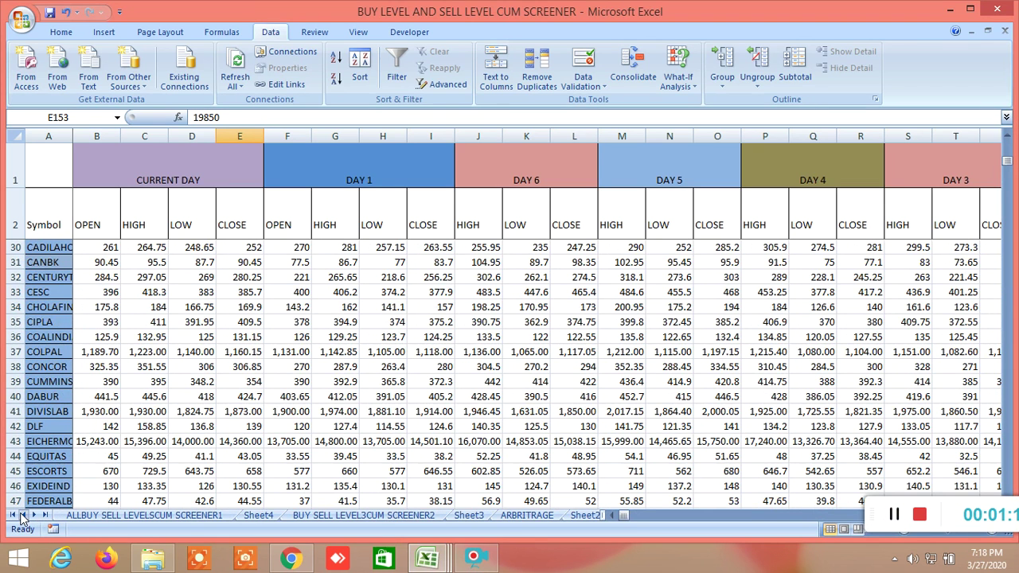
pyautogui.click(103, 516)
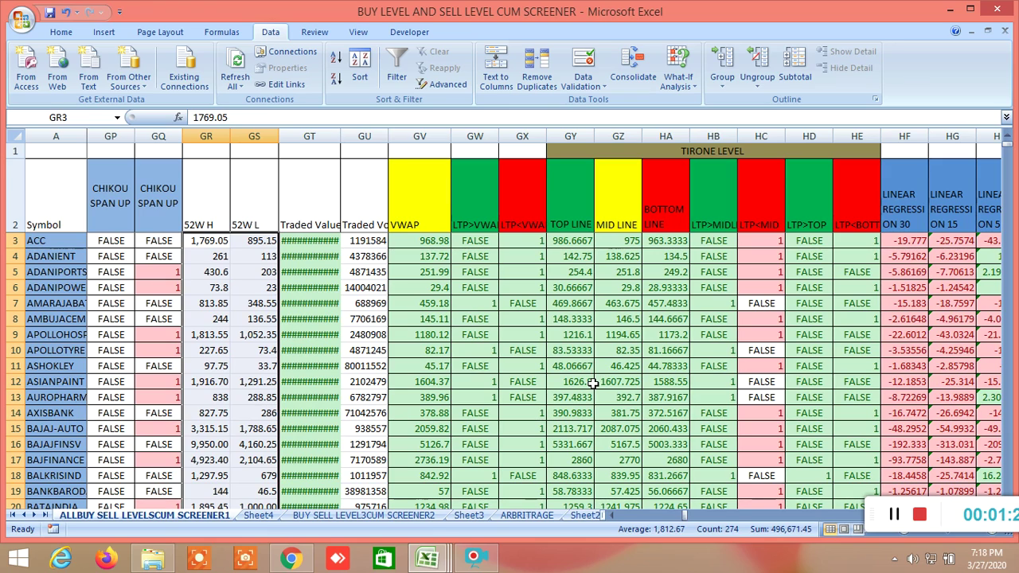
# Step: Look over the VWAP, Tirone level and moving-average crossover columns, ending at the BUY LEVEL AND SELL LEVELS 1 block
pyautogui.scroll(-5, 500, 344)
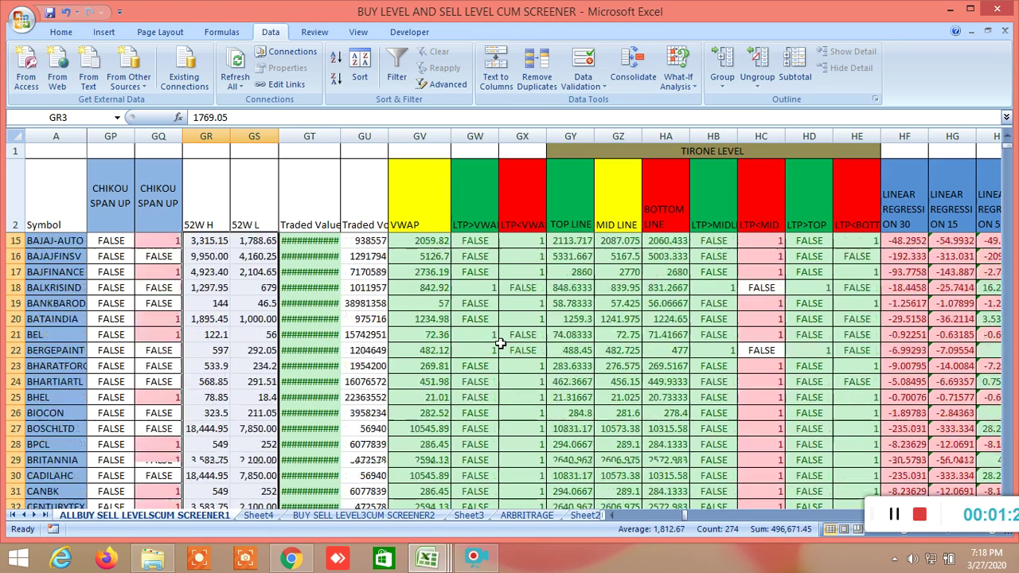
pyautogui.scroll(1, 500, 344)
pyautogui.scroll(4, 500, 344)
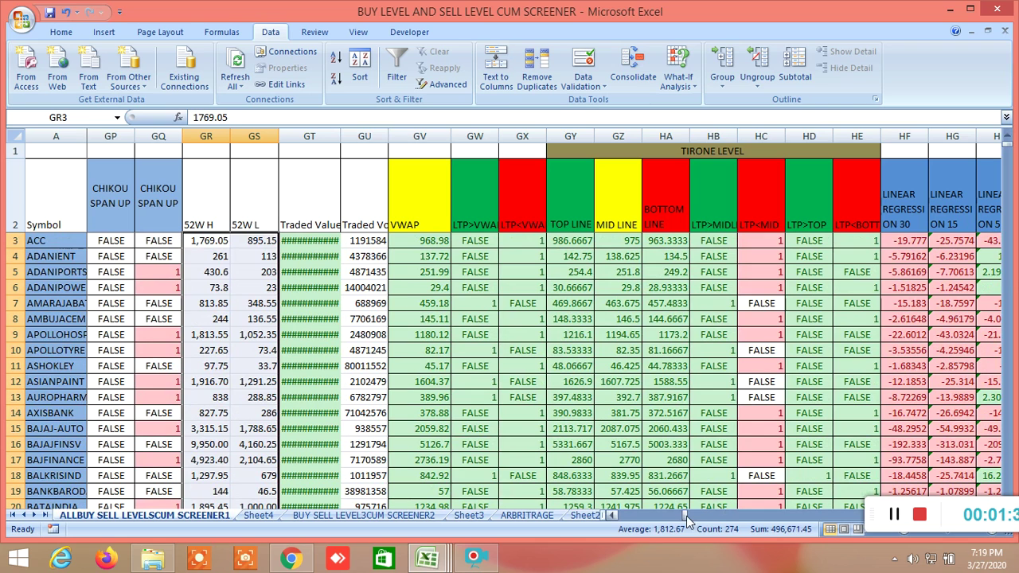
pyautogui.click(748, 518)
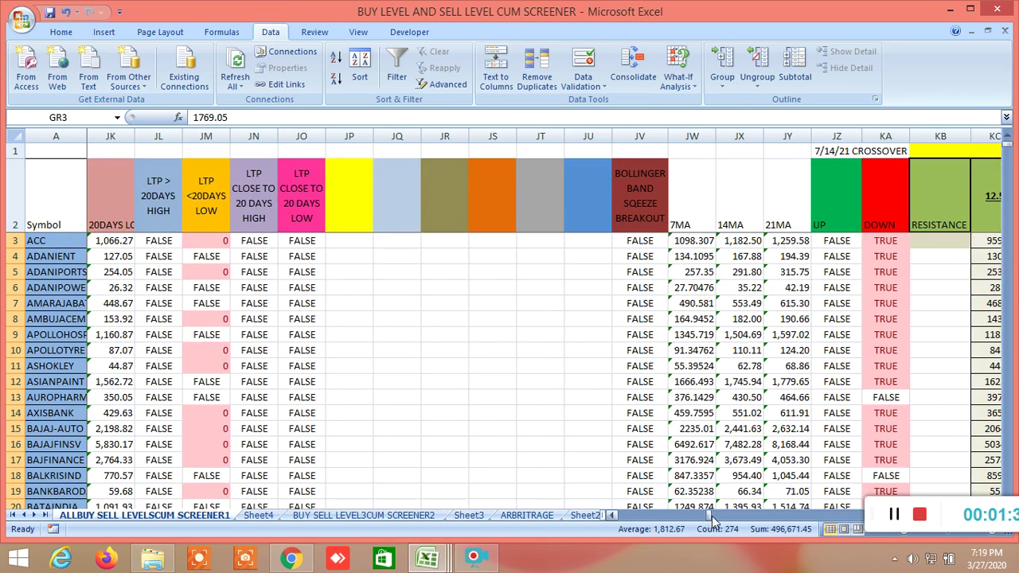
pyautogui.click(704, 519)
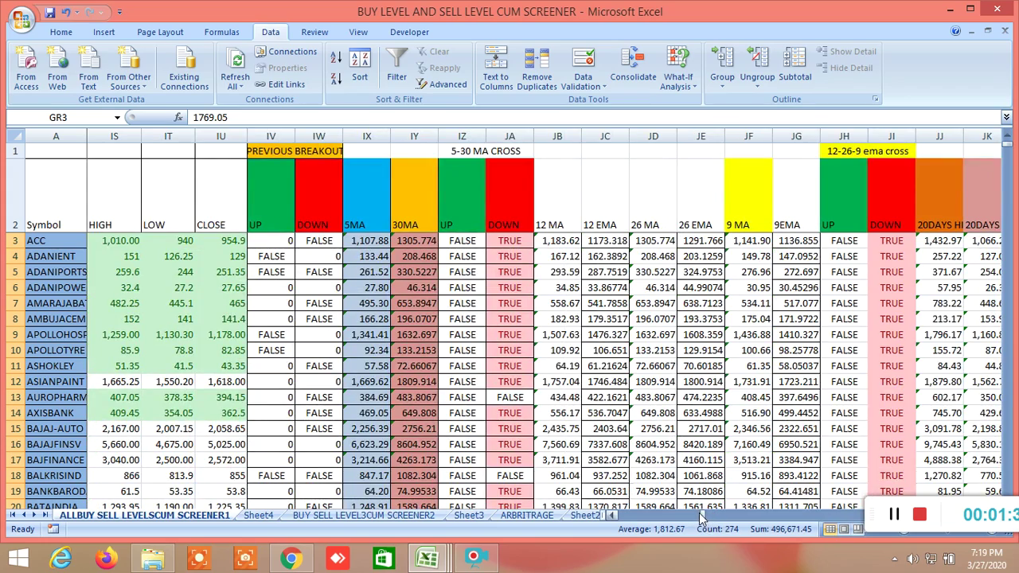
pyautogui.moveTo(704, 519); pyautogui.dragTo(610, 518)
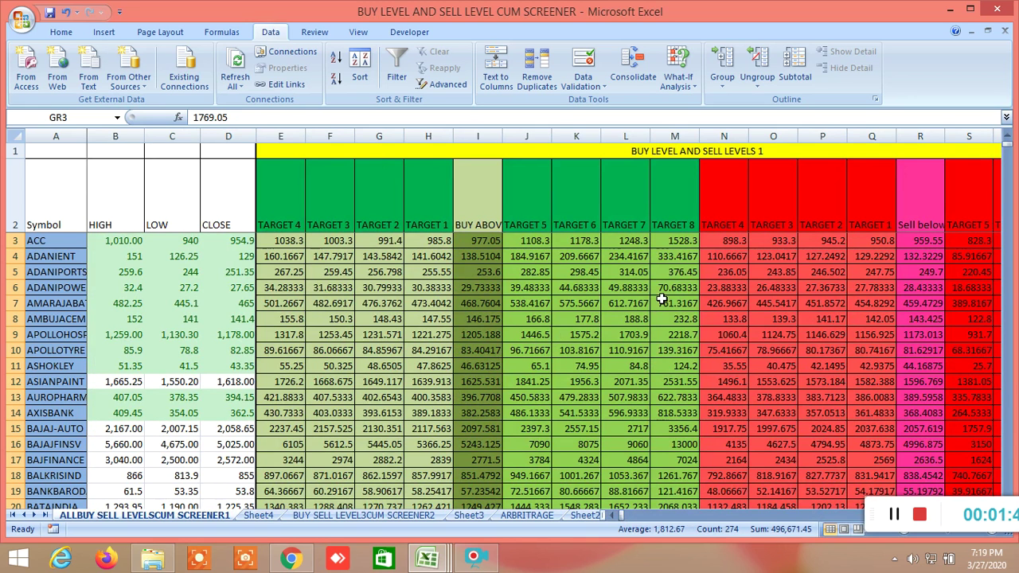
# Step: Examine the buy-above, sell-below and target levels of the listed stocks and commodities, including the formula in K6
pyautogui.click(577, 290)
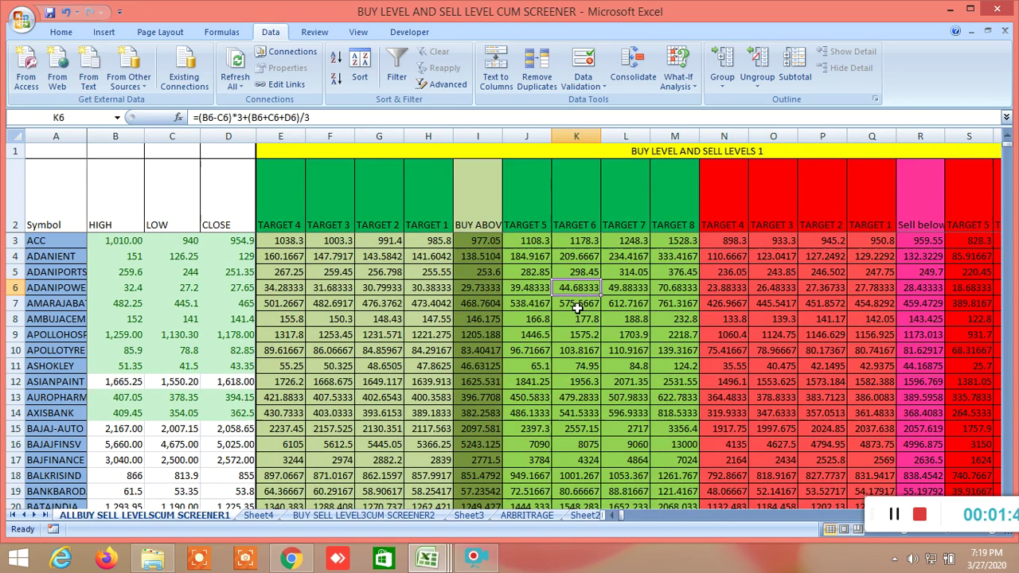
pyautogui.rightClick(579, 295)
pyautogui.click(457, 328)
pyautogui.scroll(-3, 507, 303)
pyautogui.scroll(-12, 508, 303)
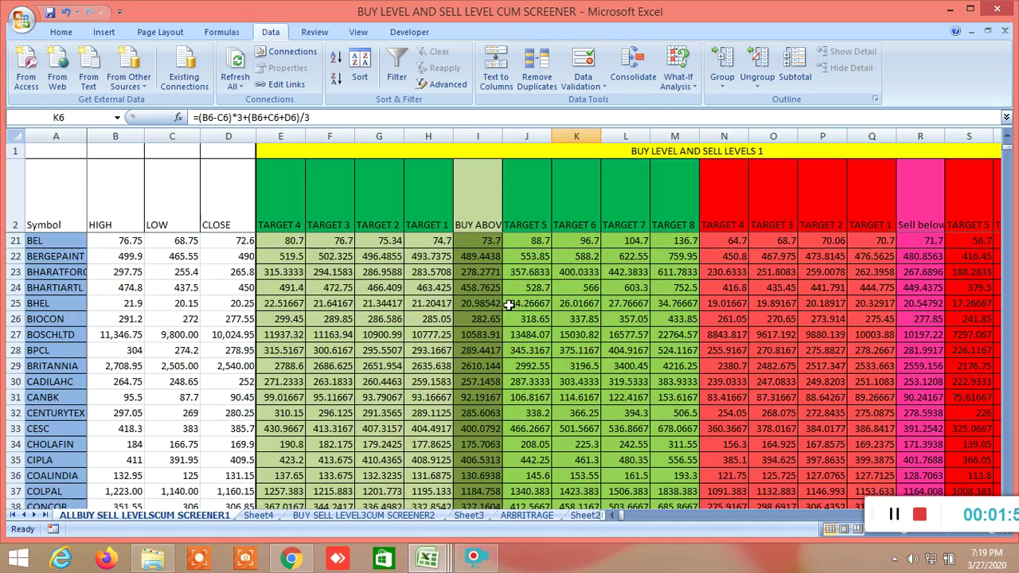
pyautogui.scroll(-14, 511, 318)
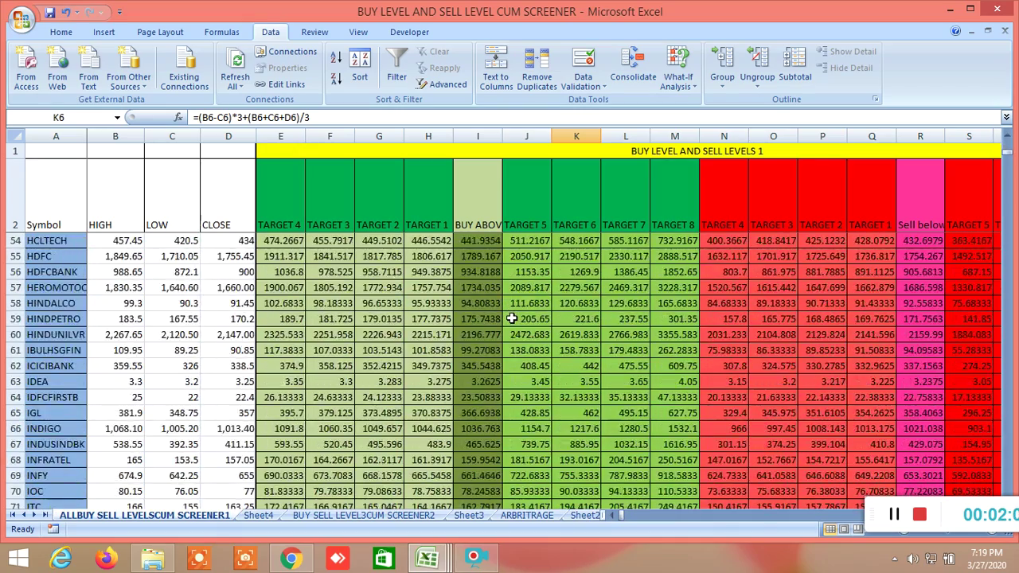
pyautogui.scroll(-13, 512, 318)
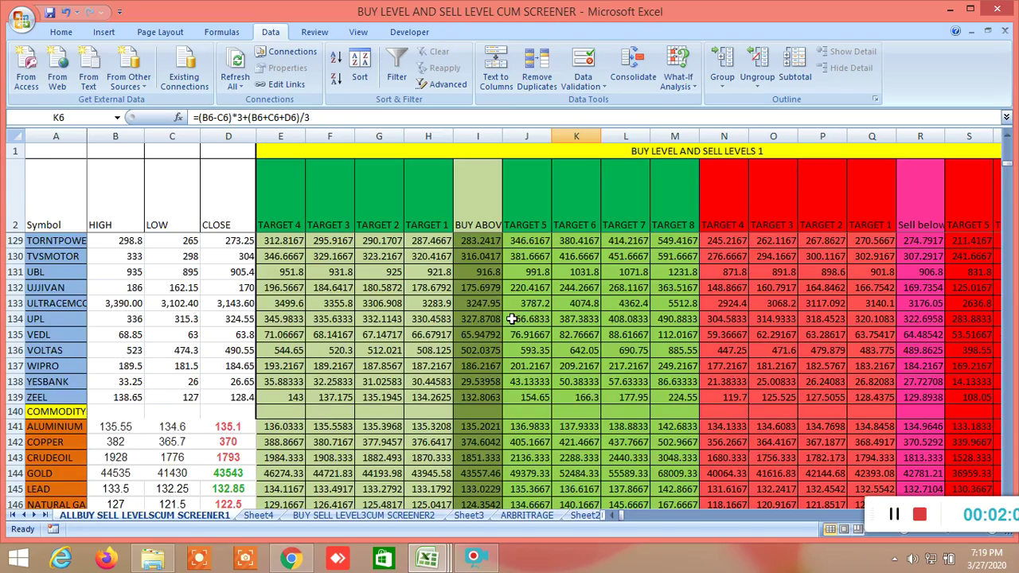
pyautogui.scroll(7, 511, 318)
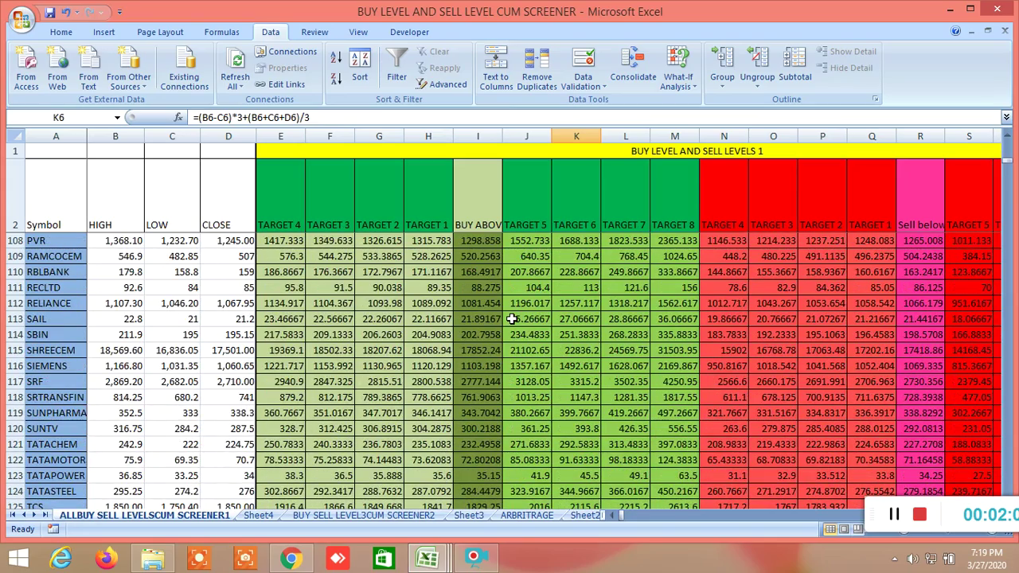
pyautogui.scroll(19, 511, 318)
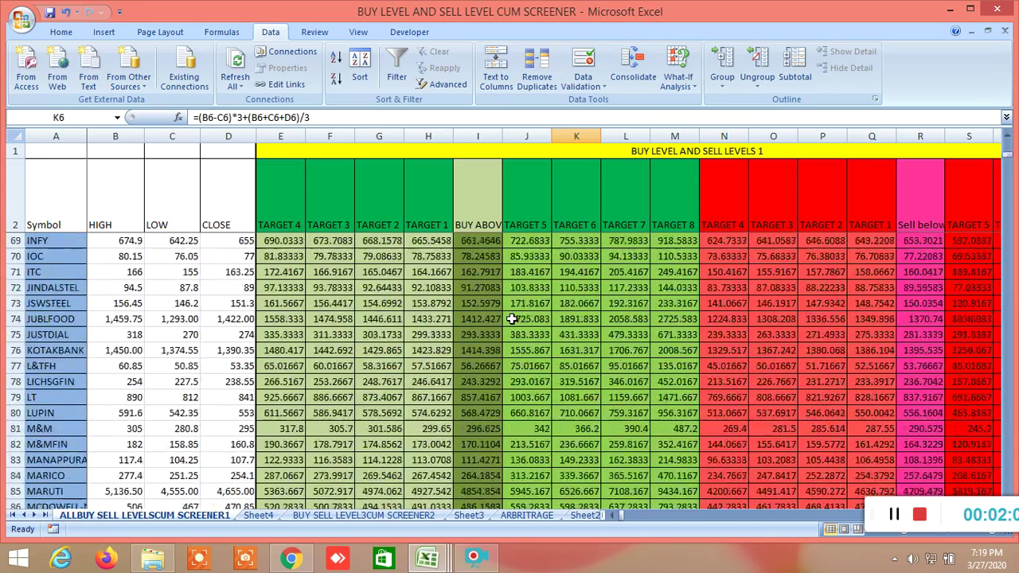
pyautogui.scroll(16, 511, 318)
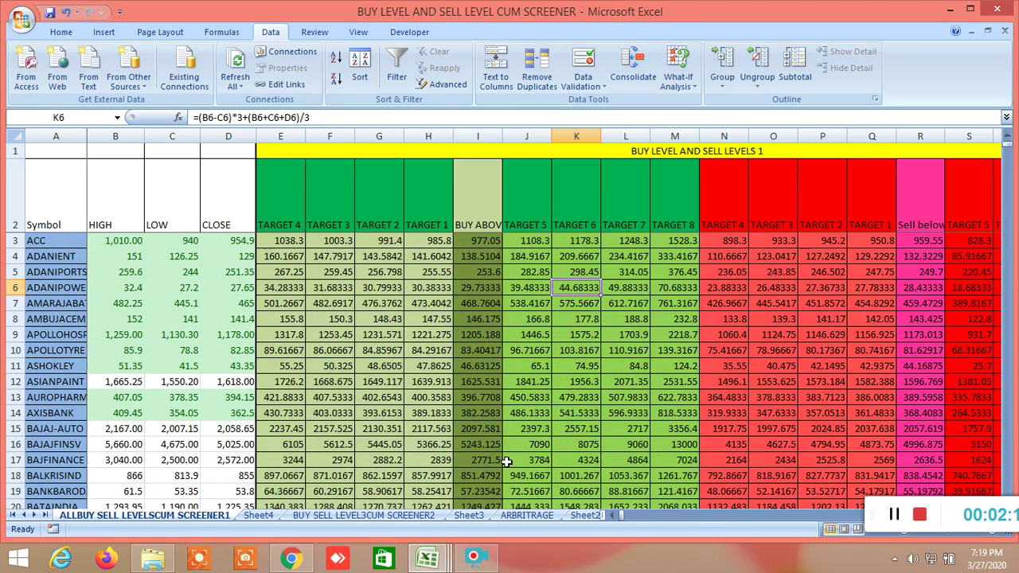
# Step: Switch to TradingView in Chrome and examine the March 2020 candles and pivot levels on the daily Nifty 50 chart
pyautogui.click(303, 559)
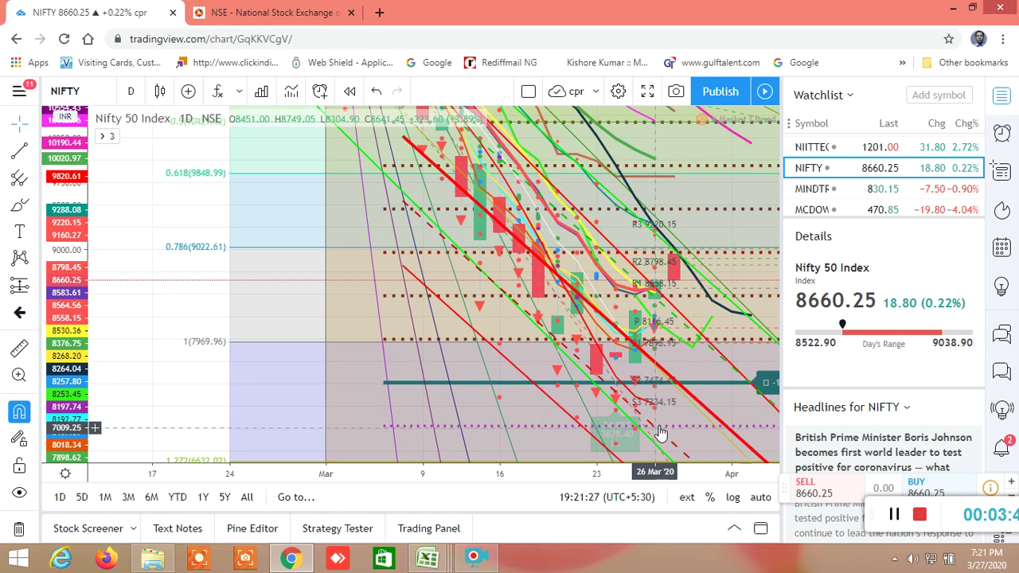
pyautogui.scroll(-1, 659, 414)
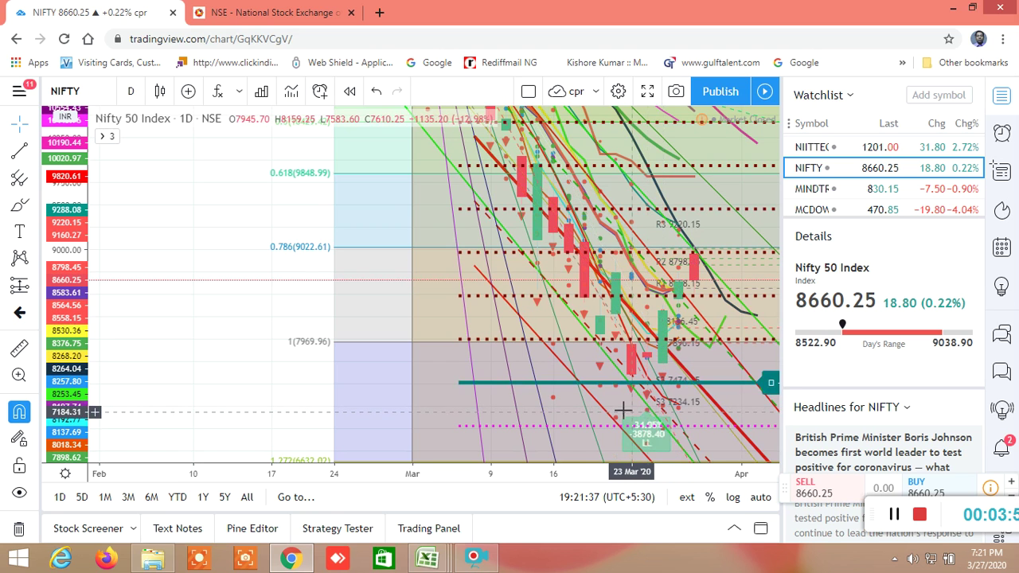
pyautogui.scroll(-1, 625, 412)
pyautogui.scroll(-1, 626, 413)
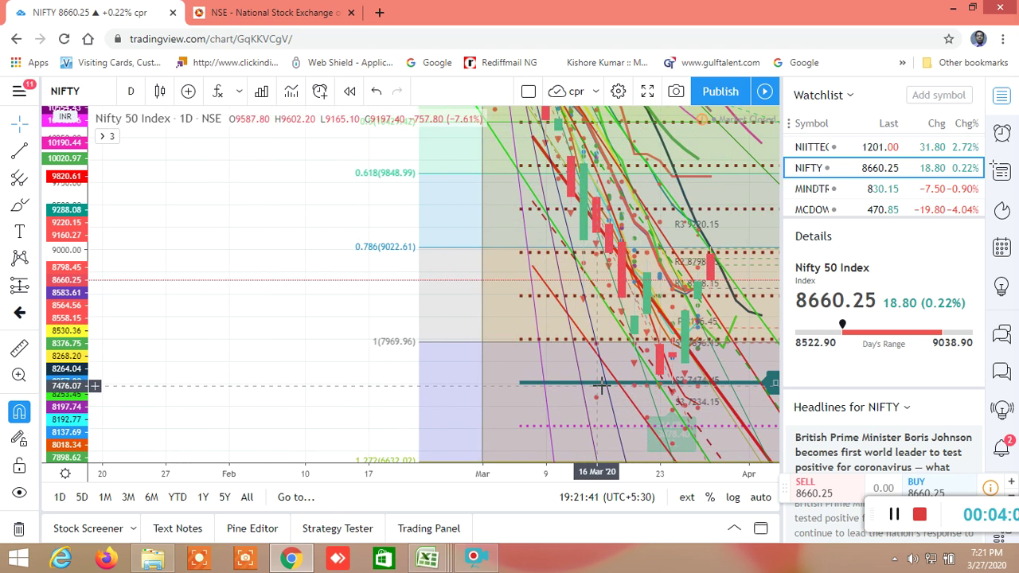
pyautogui.scroll(2, 601, 386)
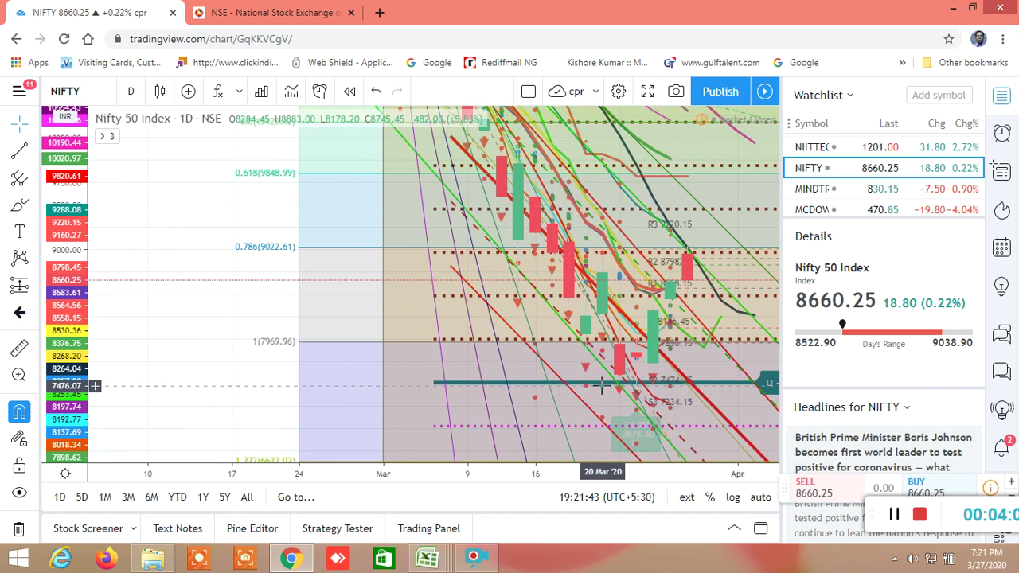
pyautogui.scroll(-1, 600, 386)
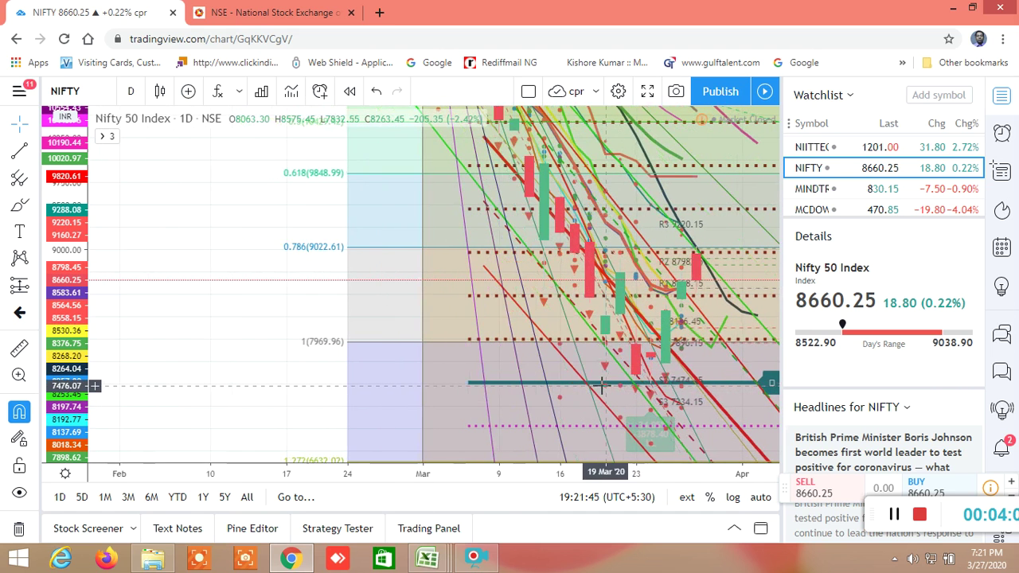
pyautogui.scroll(2, 601, 386)
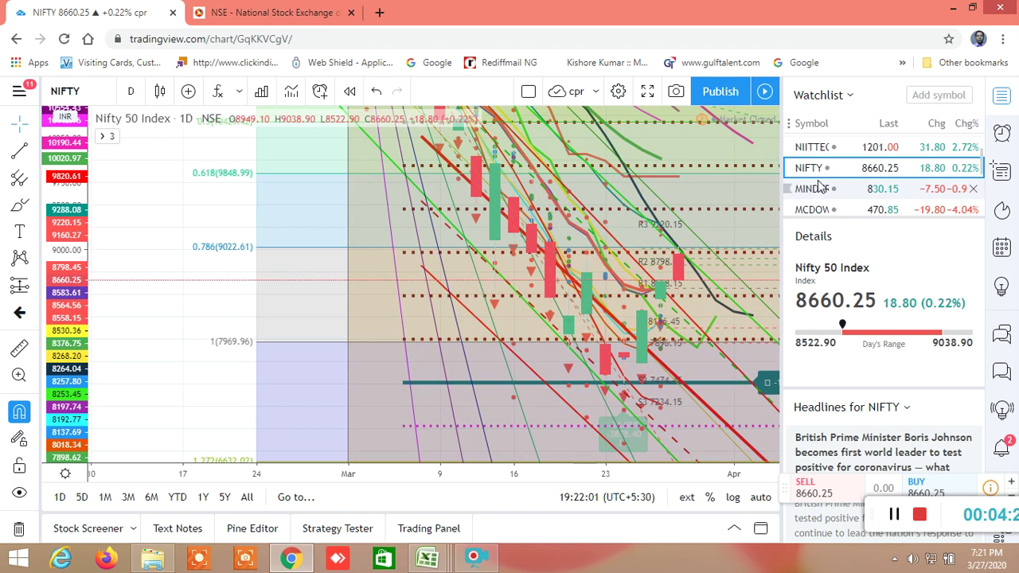
# Step: Find the NIFTY BANK index in the watchlist and load its daily chart
pyautogui.scroll(-3, 821, 188)
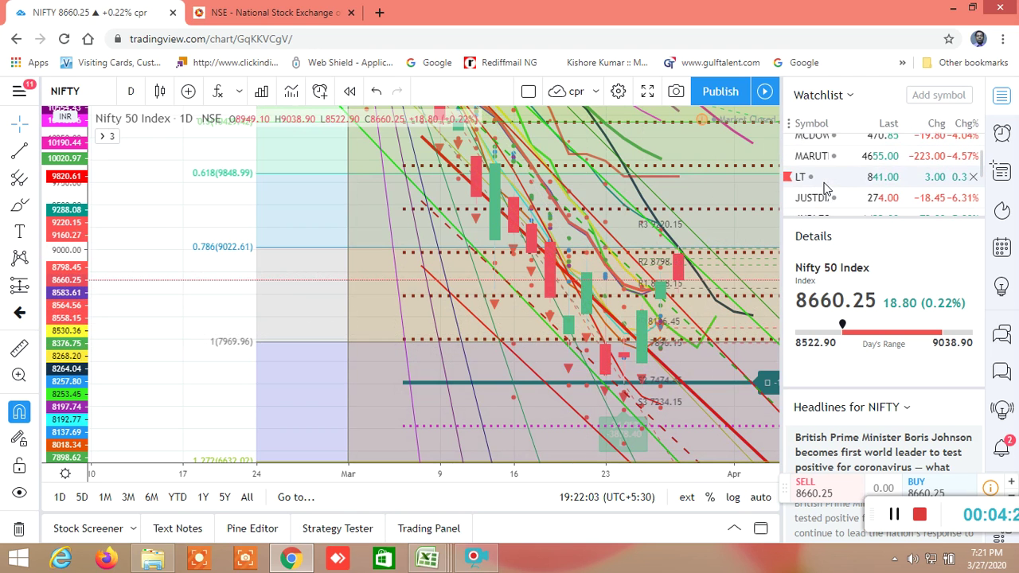
pyautogui.scroll(5, 824, 188)
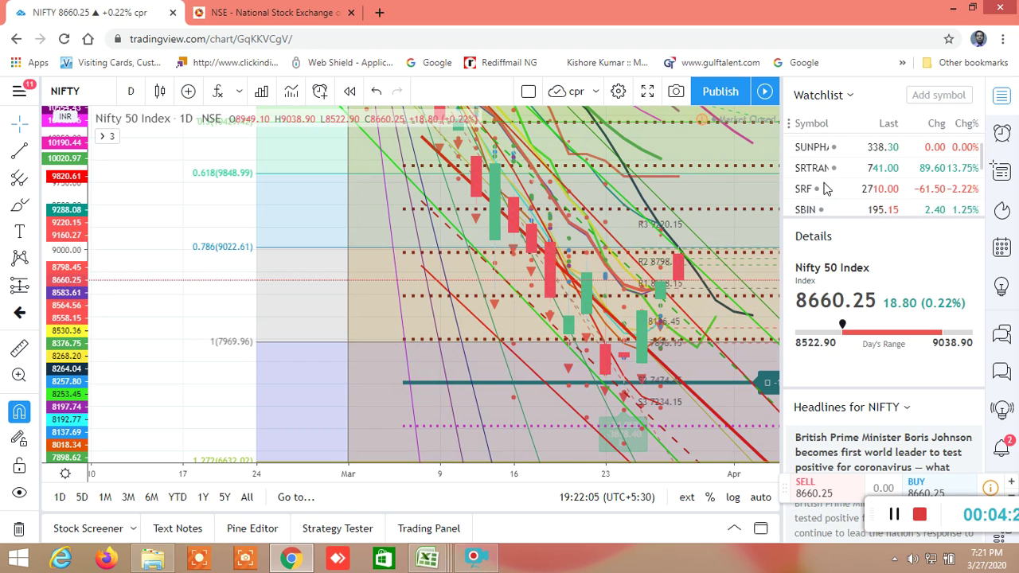
pyautogui.scroll(8, 824, 188)
pyautogui.scroll(-2, 825, 187)
pyautogui.scroll(-15, 824, 188)
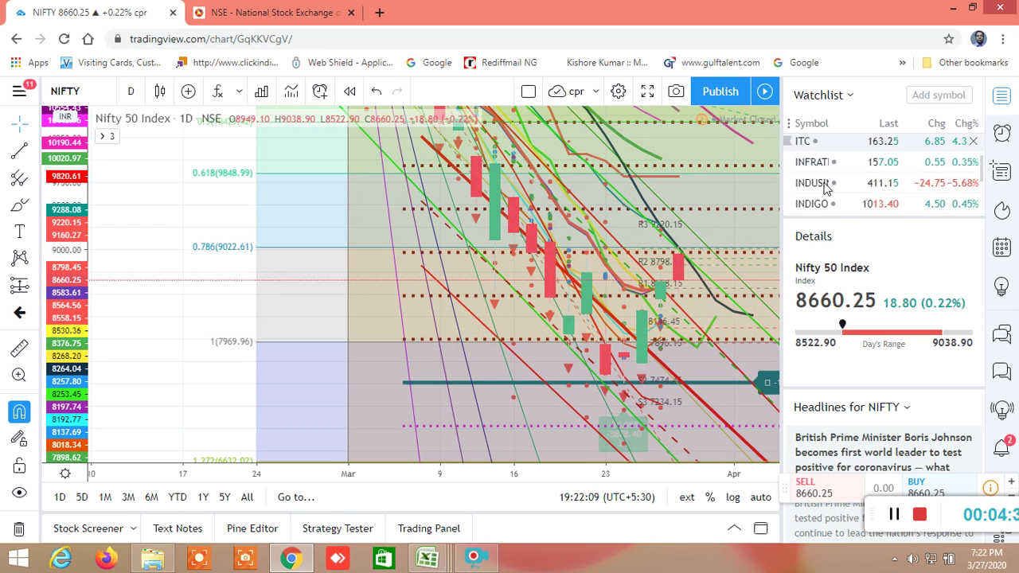
pyautogui.scroll(-7, 824, 187)
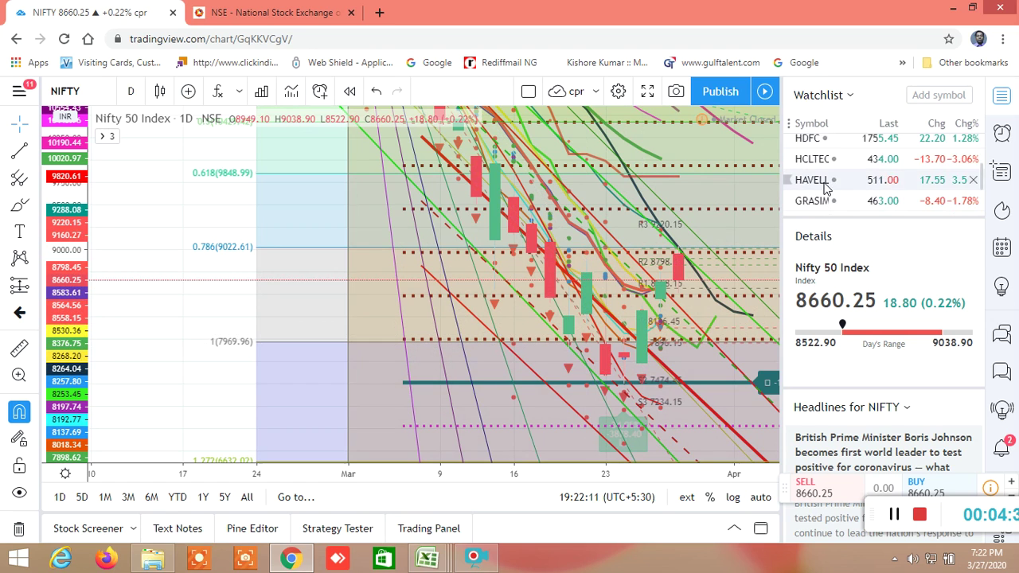
pyautogui.scroll(-7, 824, 188)
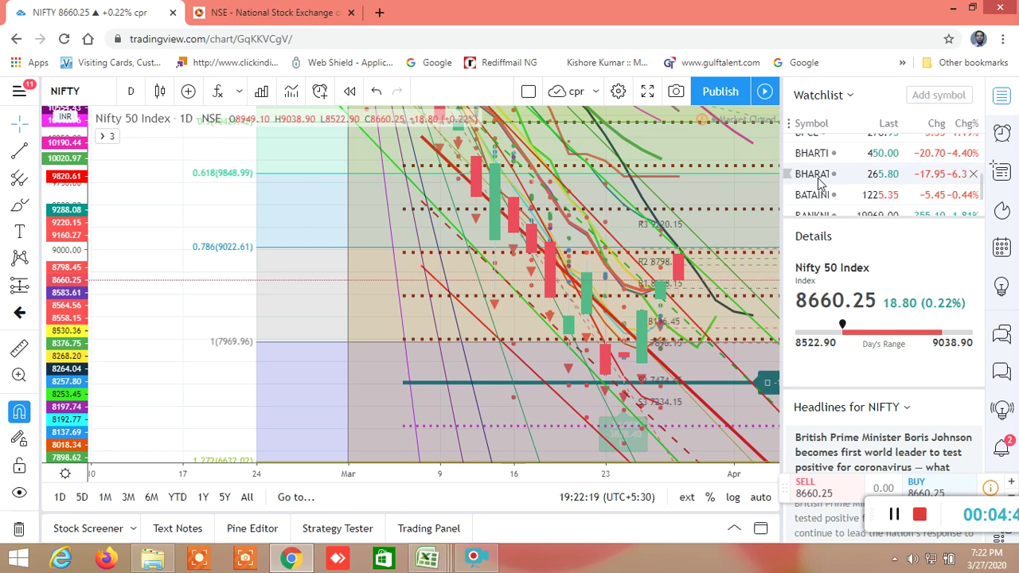
pyautogui.scroll(-2, 820, 179)
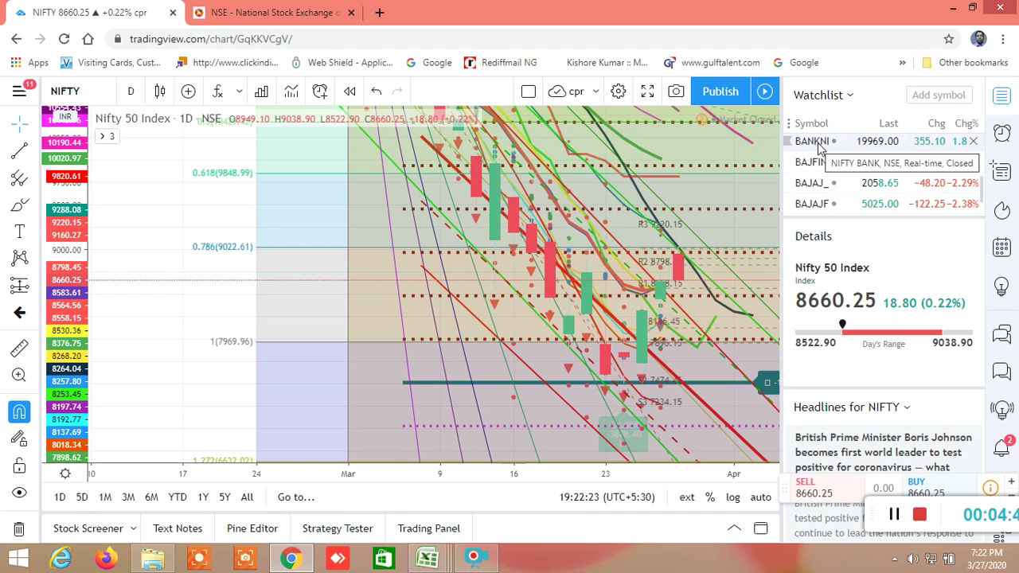
pyautogui.click(820, 146)
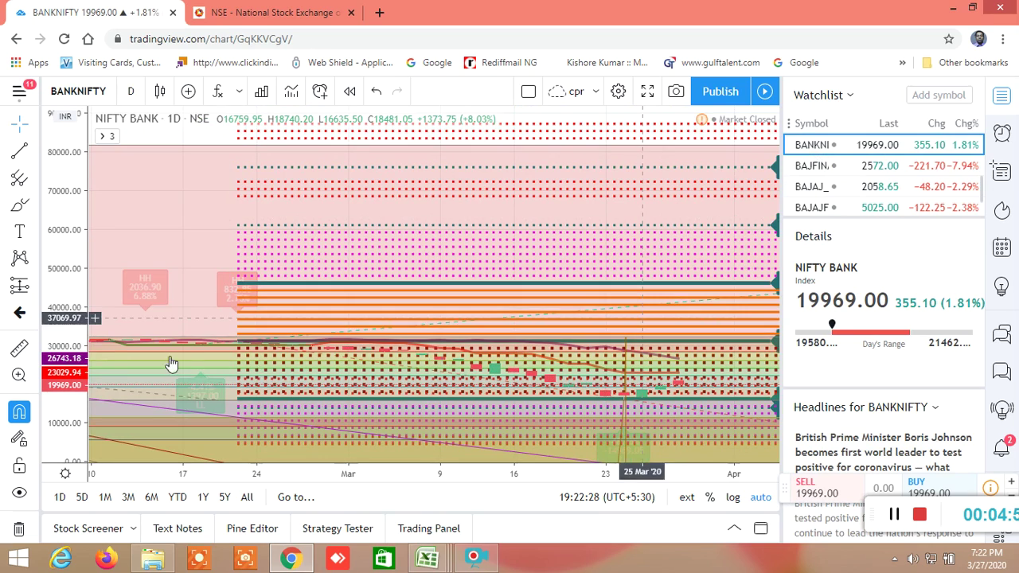
# Step: Rescale the daily Bank Nifty chart and examine its March 2020 candles against the pivot and trend lines
pyautogui.moveTo(73, 325); pyautogui.dragTo(80, 159)
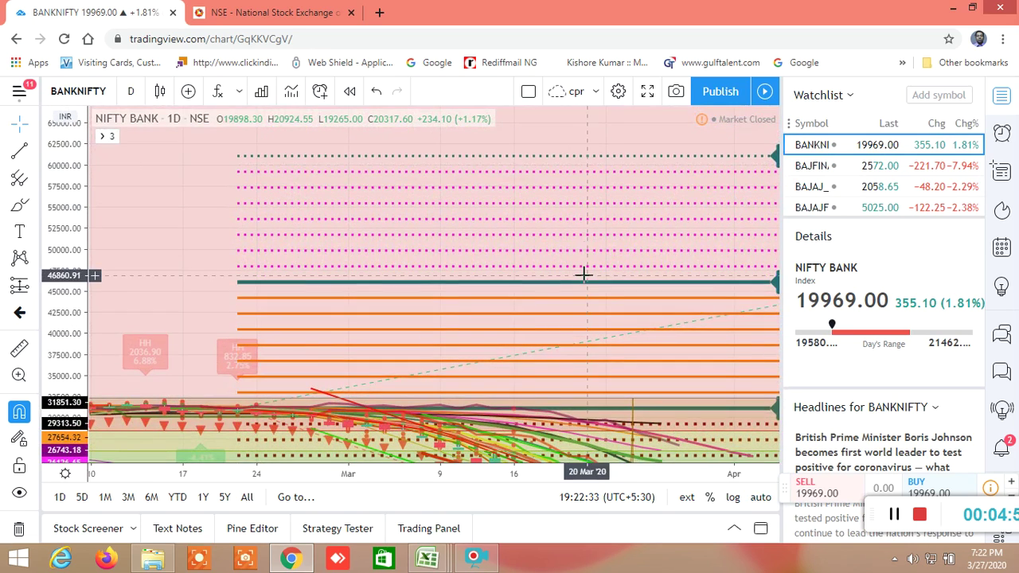
pyautogui.moveTo(581, 249); pyautogui.dragTo(573, 198)
pyautogui.moveTo(548, 242)
pyautogui.mouseDown()
pyautogui.moveTo(543, 199)
pyautogui.moveTo(516, 165)
pyautogui.mouseUp()
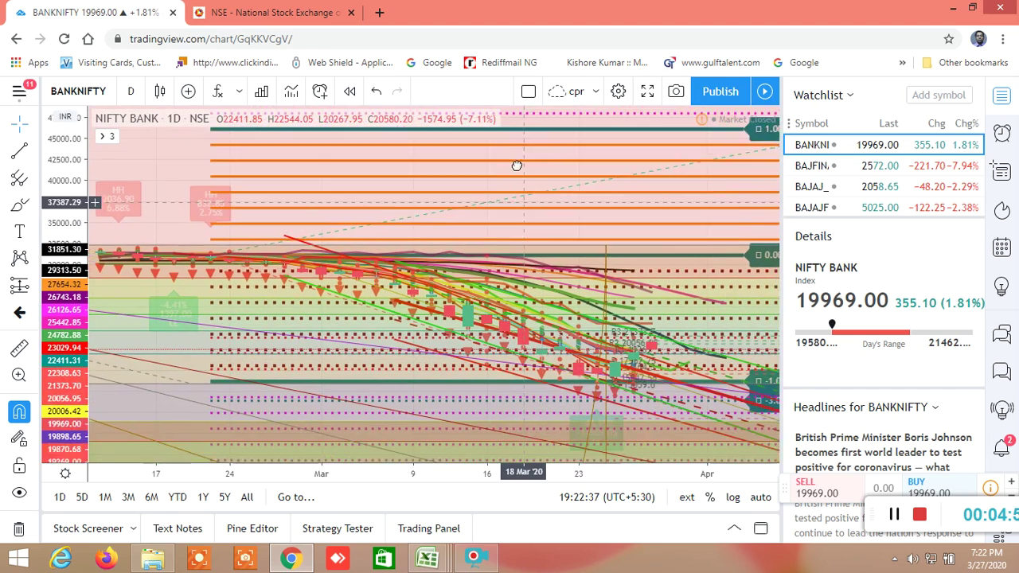
pyautogui.moveTo(527, 226); pyautogui.dragTo(510, 151)
pyautogui.moveTo(70, 284); pyautogui.dragTo(65, 136)
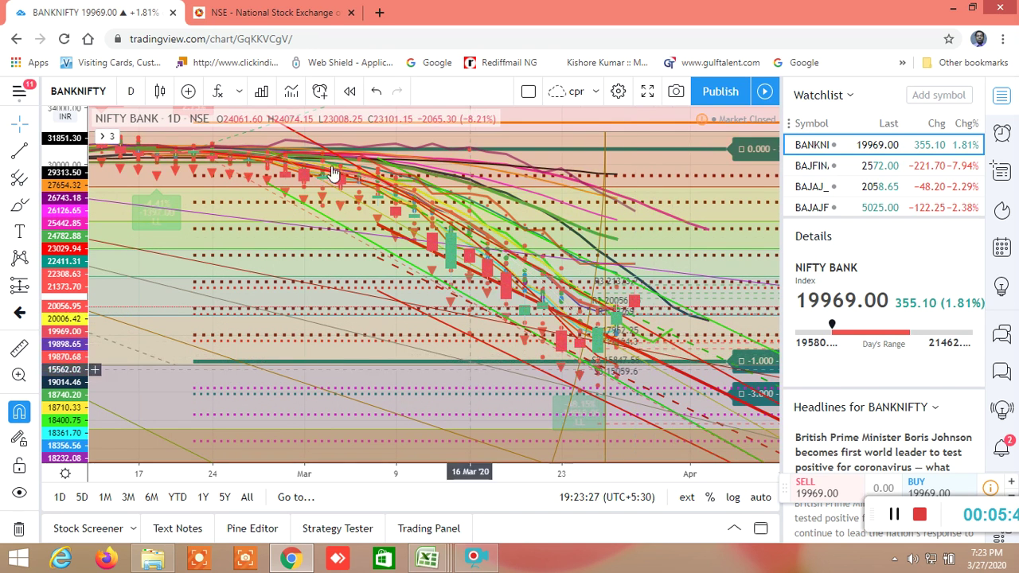
# Step: Switch to the NSE option chain page and look over the BANKNIFTY calls and puts by strike price
pyautogui.click(271, 14)
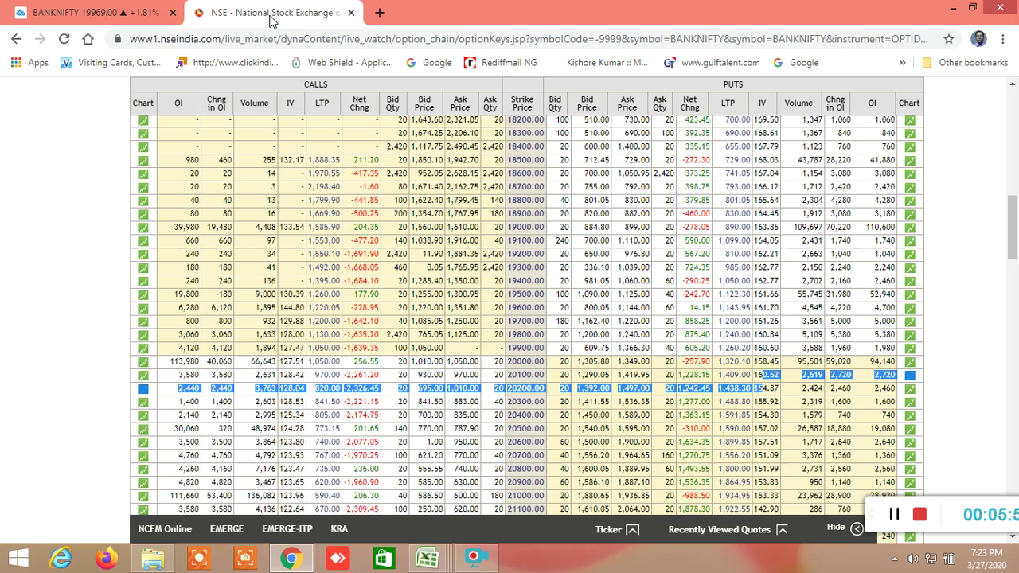
pyautogui.scroll(-3, 690, 400)
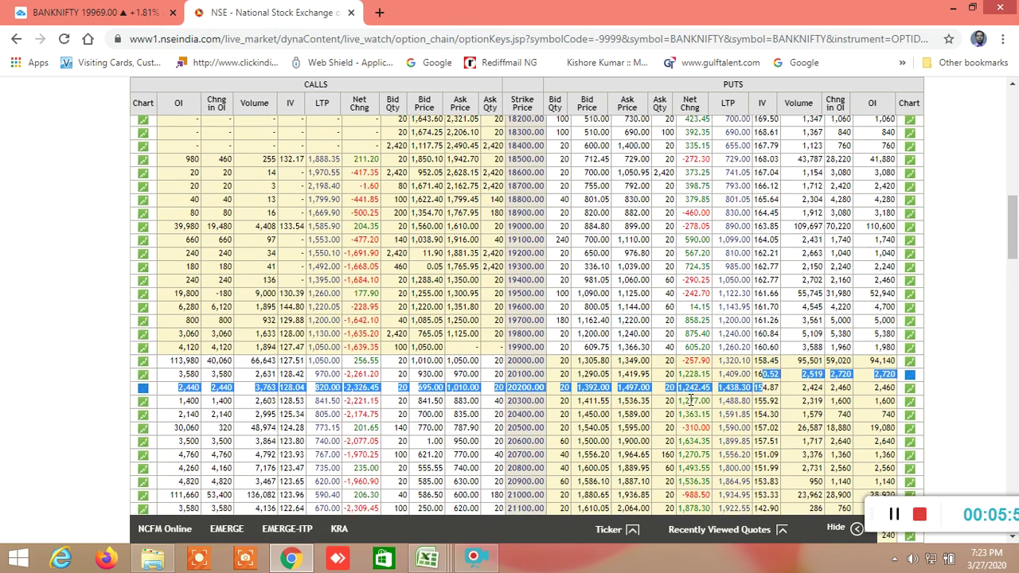
pyautogui.scroll(10, 690, 400)
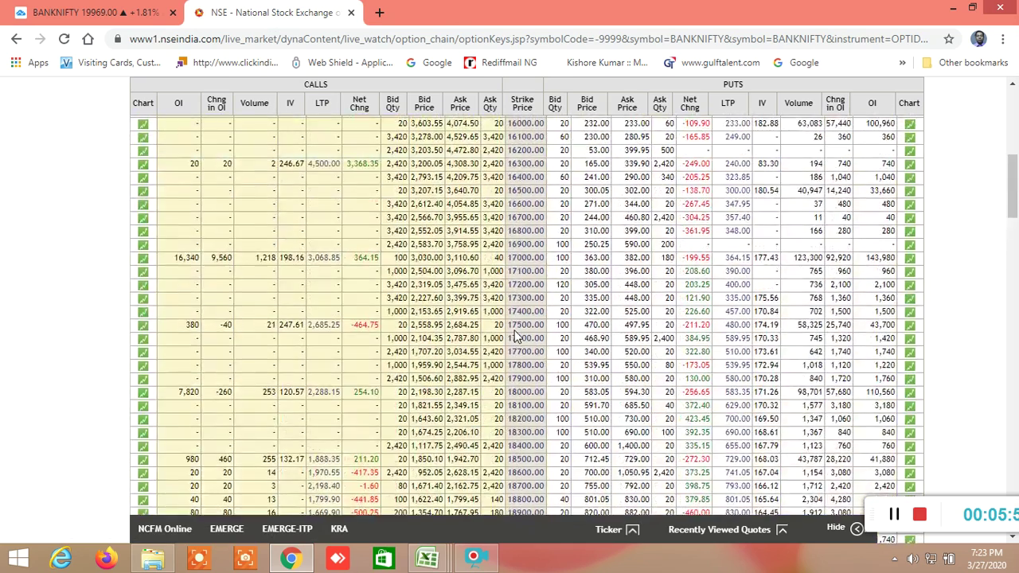
pyautogui.scroll(2, 513, 333)
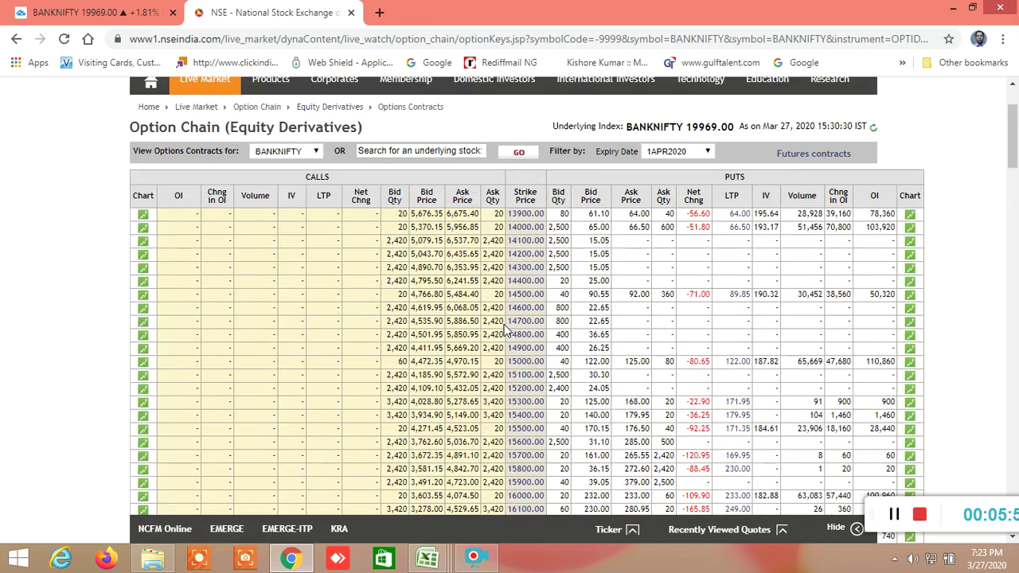
# Step: Load the NIFTY option chain and bring the strikes around 8250 to 9700 into view
pyautogui.click(313, 156)
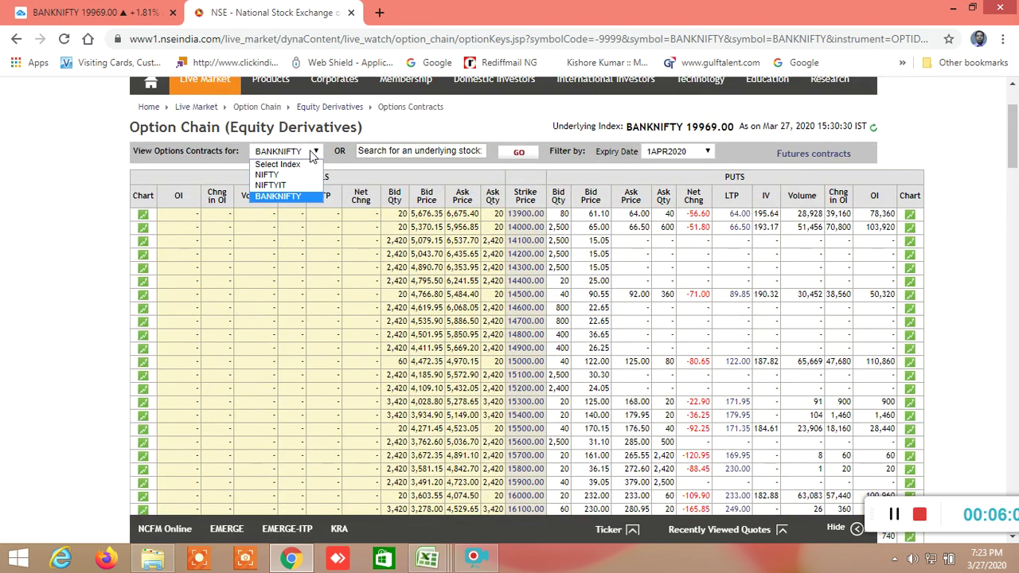
pyautogui.click(301, 176)
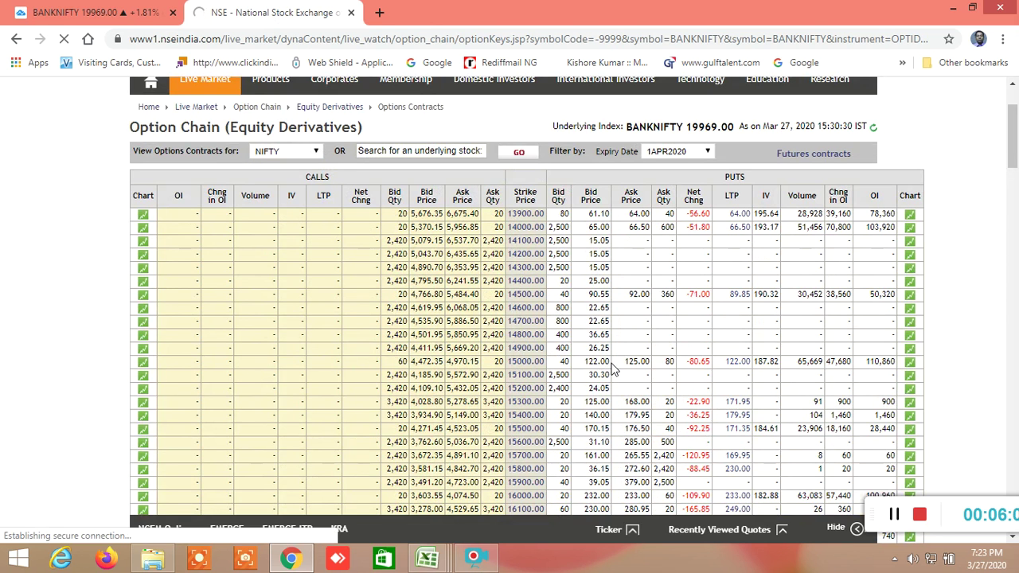
pyautogui.scroll(-5, 607, 394)
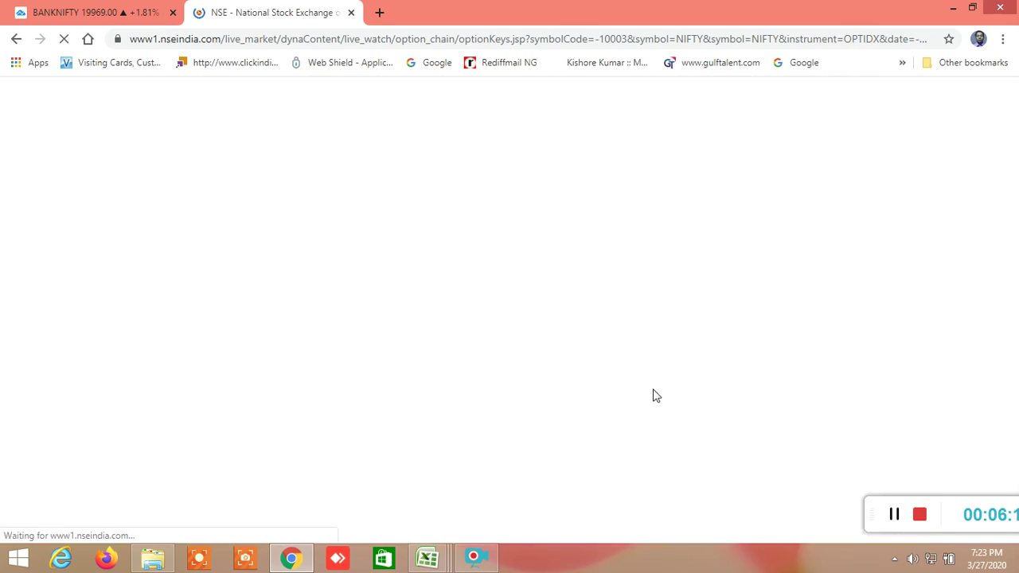
pyautogui.scroll(-5, 614, 386)
pyautogui.scroll(-5, 614, 383)
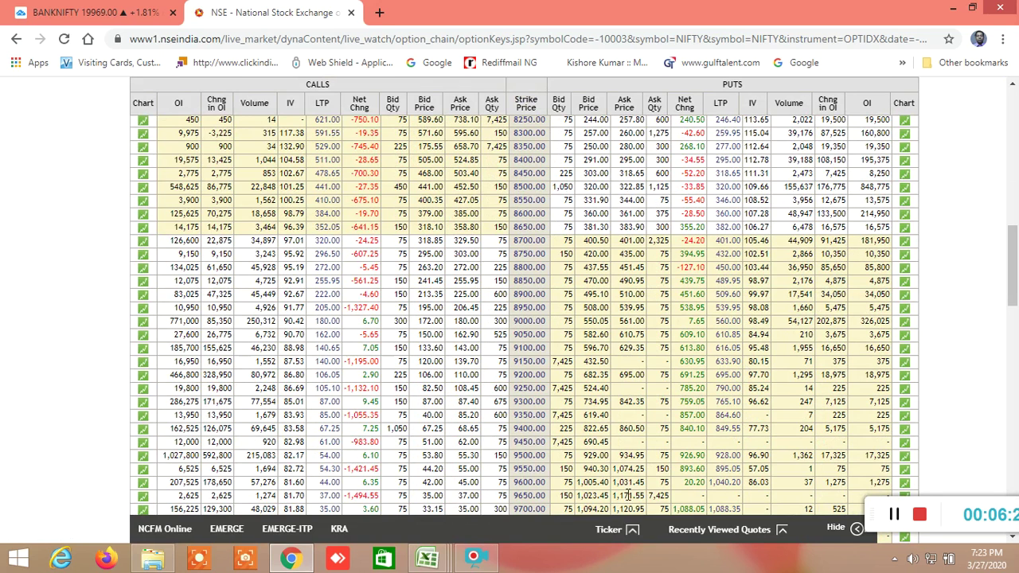
# Step: Check the OPTION CHAIN IV sheet in WORKING FILE and examine the call and put data in the NSE NIFTY option chain
pyautogui.moveTo(428, 558)
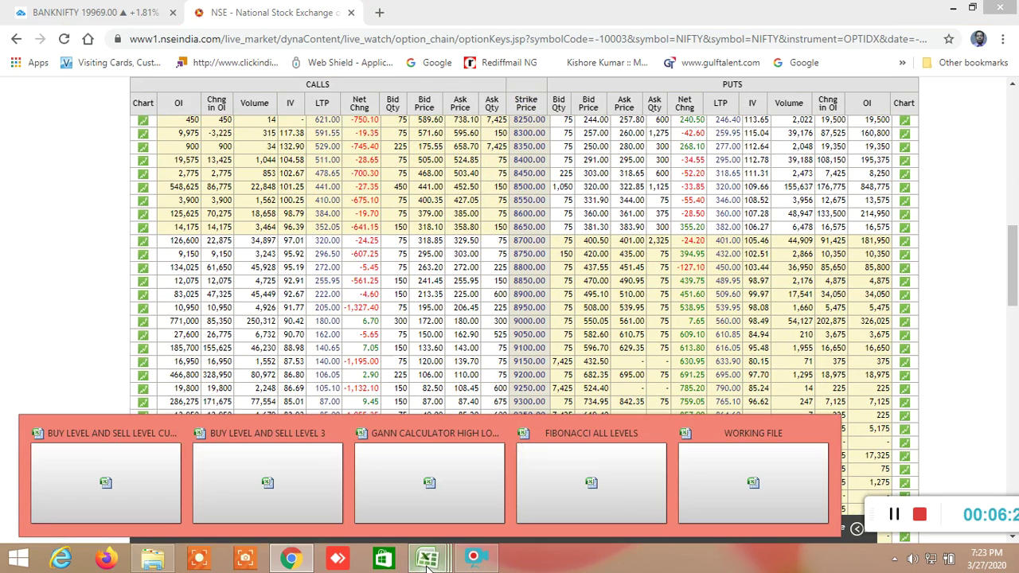
pyautogui.click(757, 475)
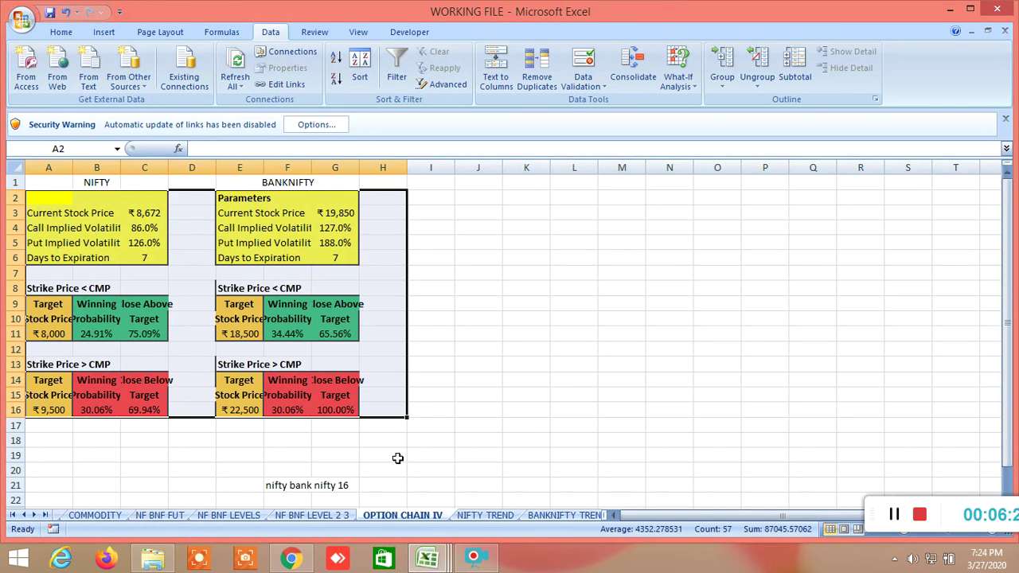
pyautogui.click(303, 561)
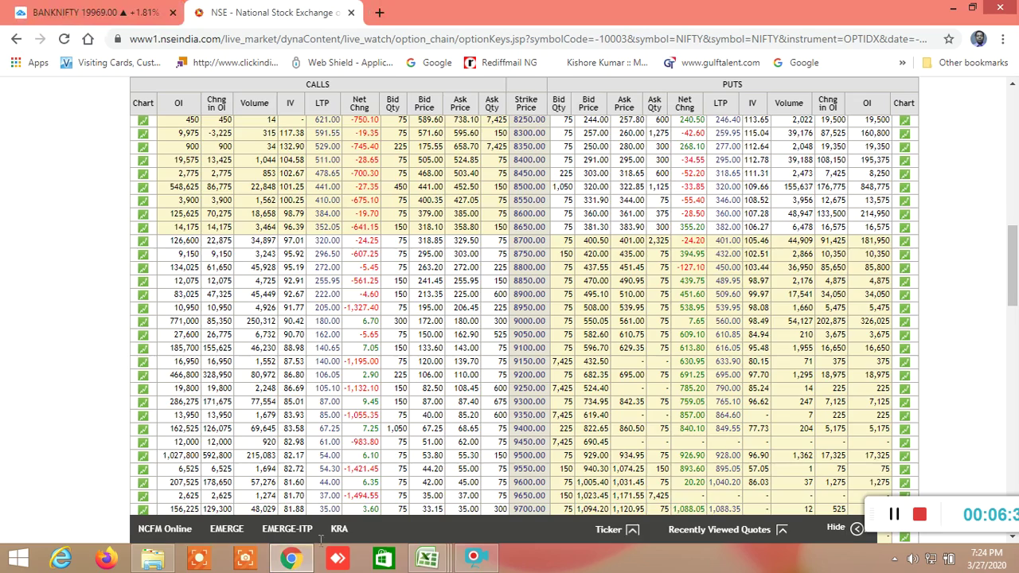
pyautogui.scroll(2, 676, 334)
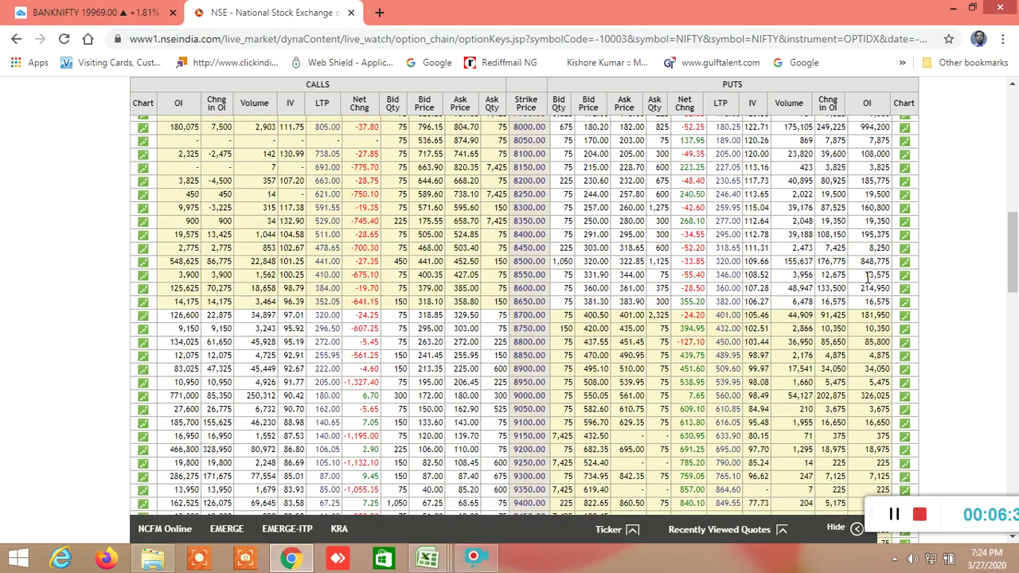
pyautogui.scroll(-3, 842, 273)
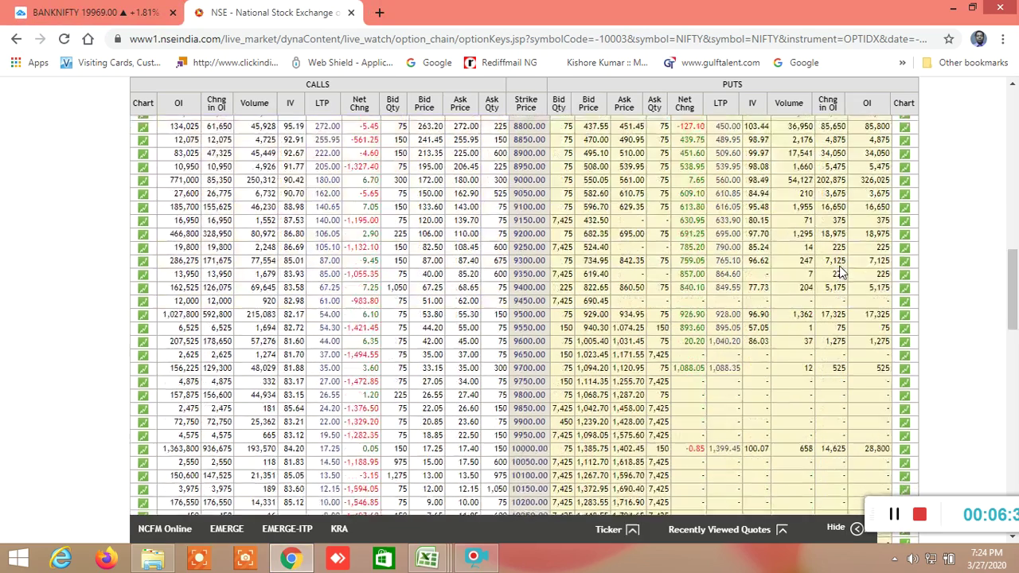
pyautogui.scroll(3, 840, 268)
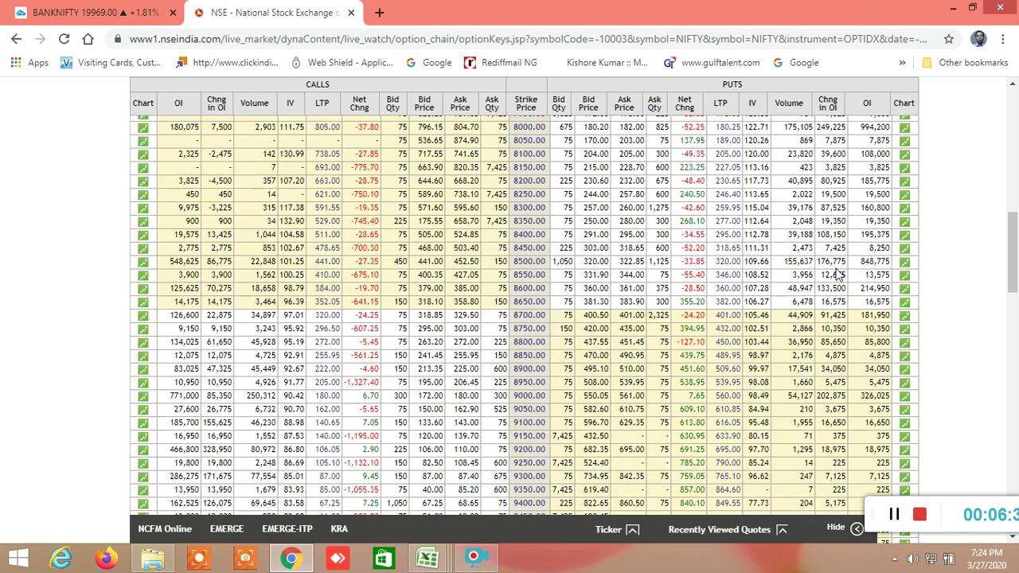
pyautogui.scroll(1, 837, 273)
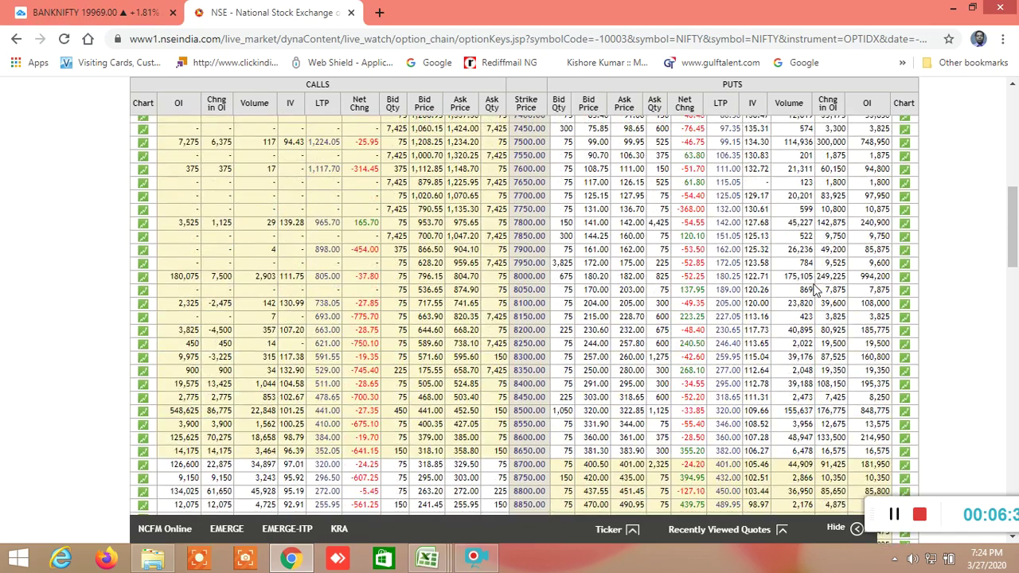
pyautogui.scroll(4, 812, 291)
pyautogui.scroll(3, 704, 295)
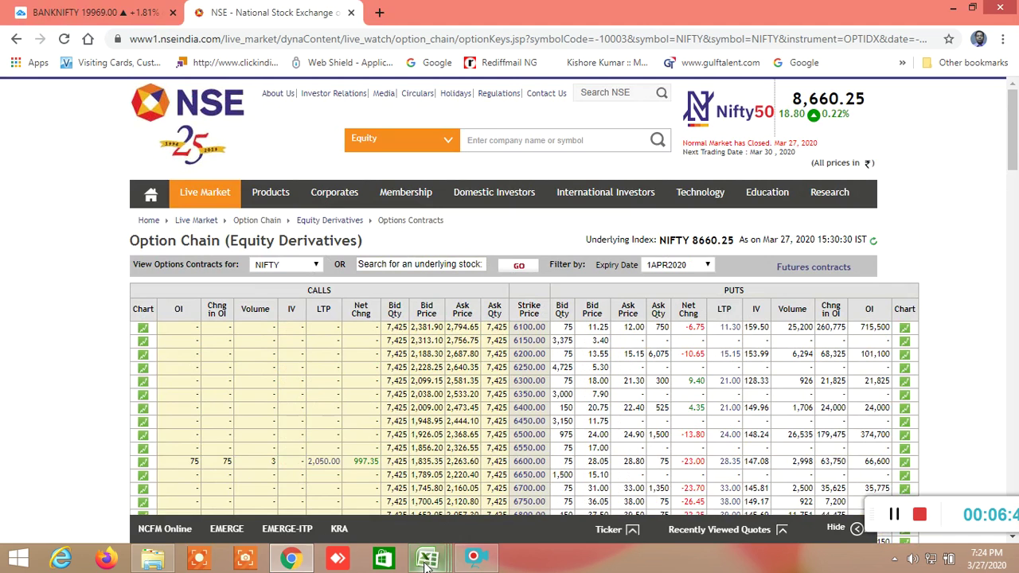
# Step: Review the probability tables in WORKING FILE's OPTION CHAIN IV sheet and the stock levels in the BUY LEVEL AND SELL LEVEL CUM SCREENER workbook
pyautogui.moveTo(426, 557)
pyautogui.click(777, 498)
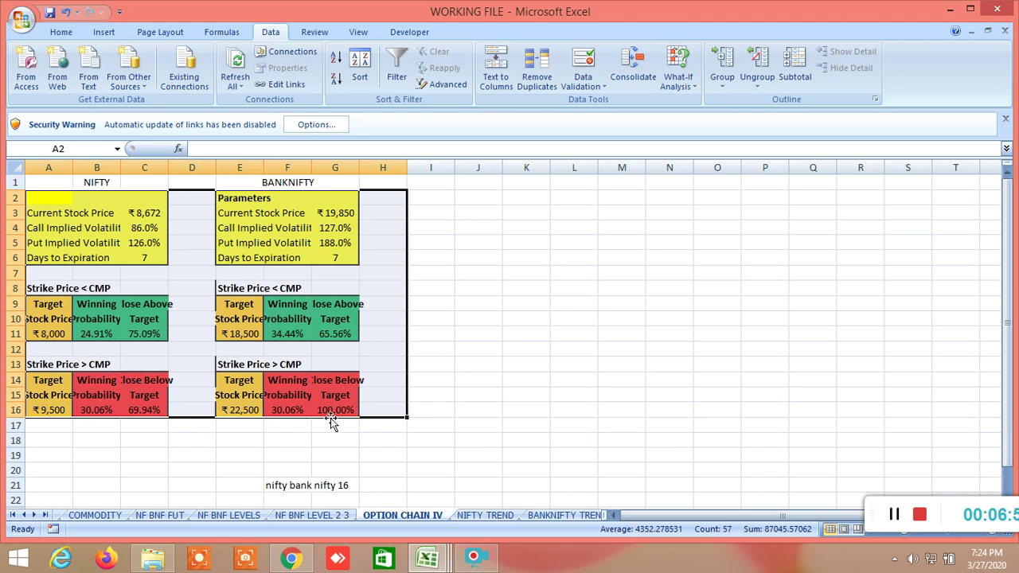
pyautogui.click(427, 557)
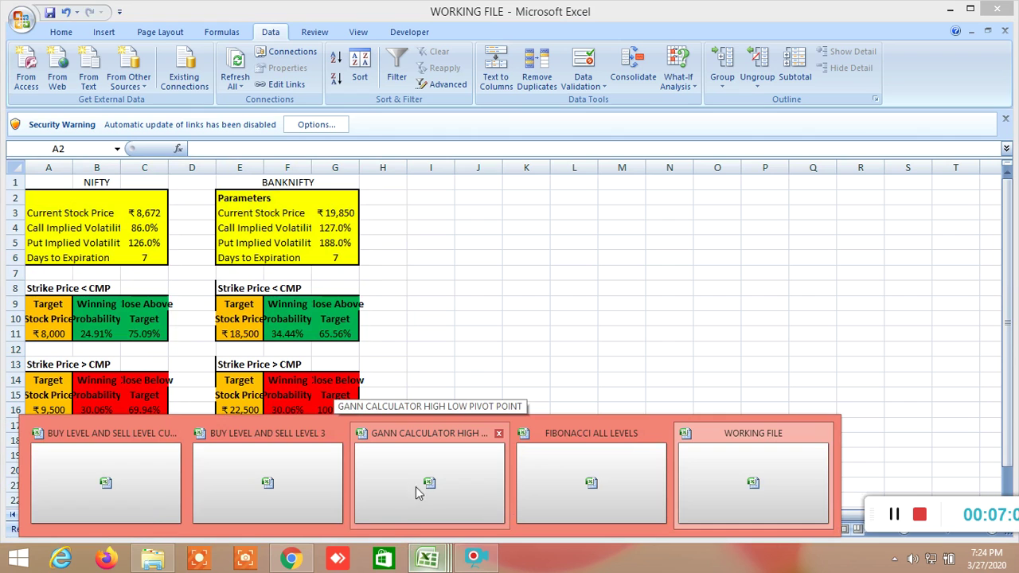
pyautogui.click(90, 484)
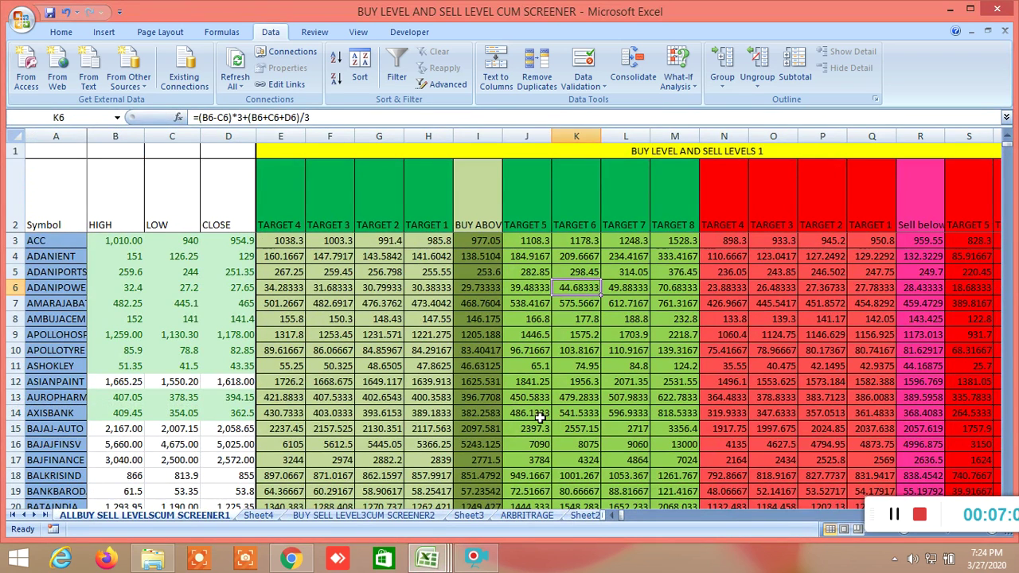
pyautogui.scroll(-2, 540, 417)
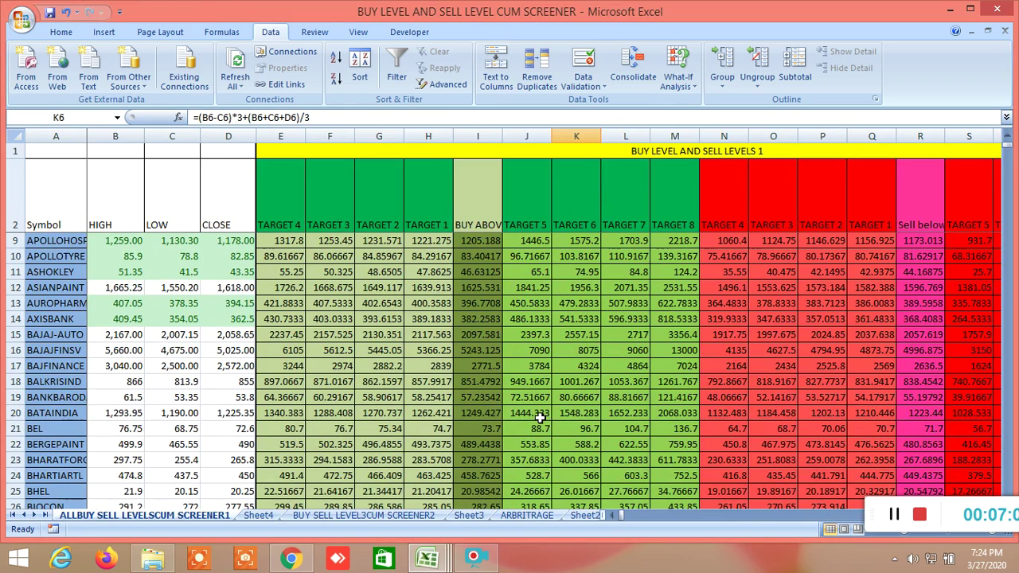
pyautogui.scroll(2, 539, 417)
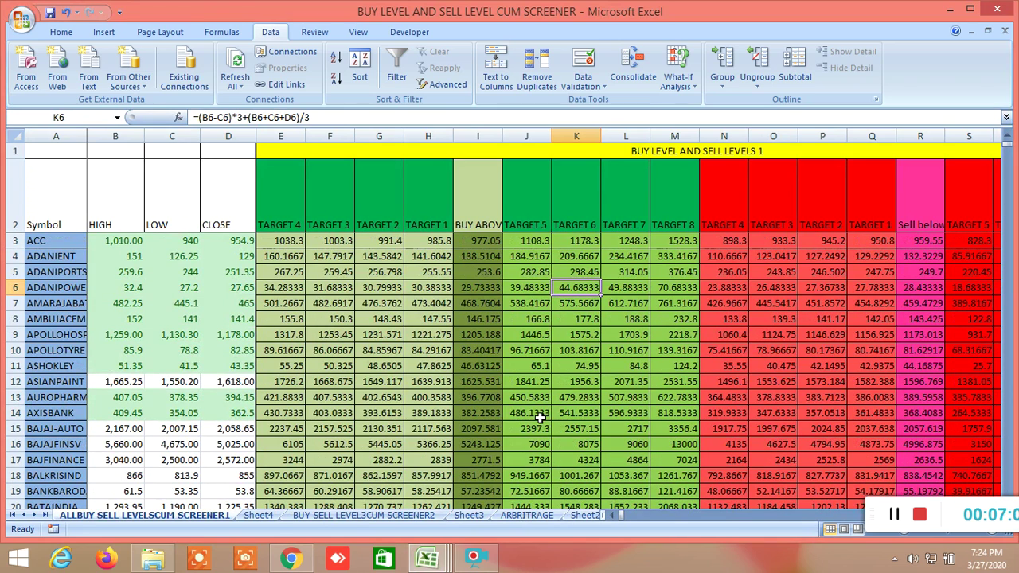
# Step: Look through the LTP-versus-target sell columns from the stocks down to the commodity, NIFTY and BANKNIFTY rows
pyautogui.click(639, 512)
pyautogui.click(653, 514)
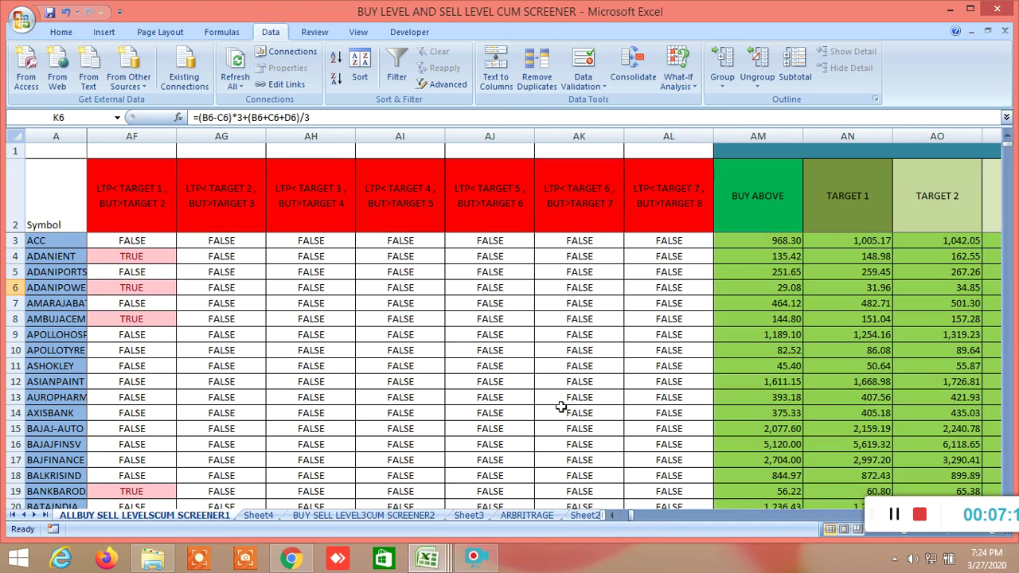
pyautogui.scroll(-9, 530, 409)
pyautogui.scroll(-20, 560, 406)
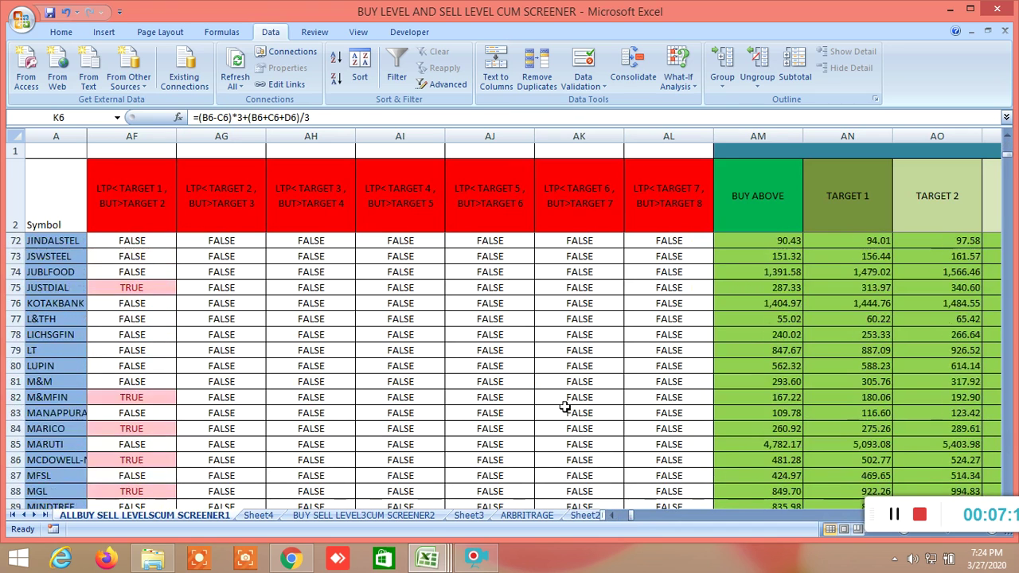
pyautogui.scroll(-12, 571, 407)
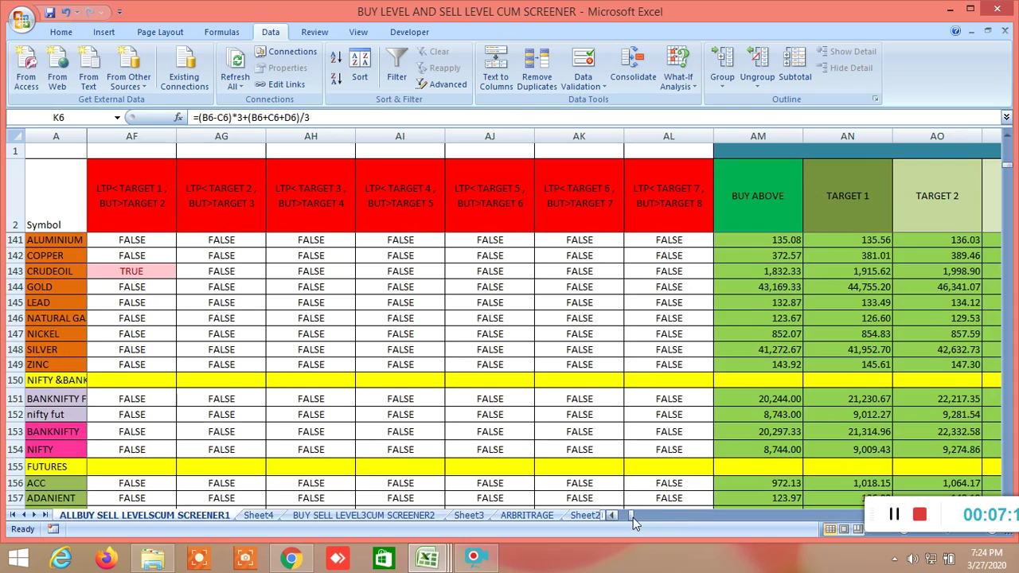
# Step: Examine the 360 DEGREE PRICE ANALYSIS columns and highlight the NIFTY & BANKNIFTY block in rows 150 to 154
pyautogui.moveTo(632, 518); pyautogui.dragTo(759, 532)
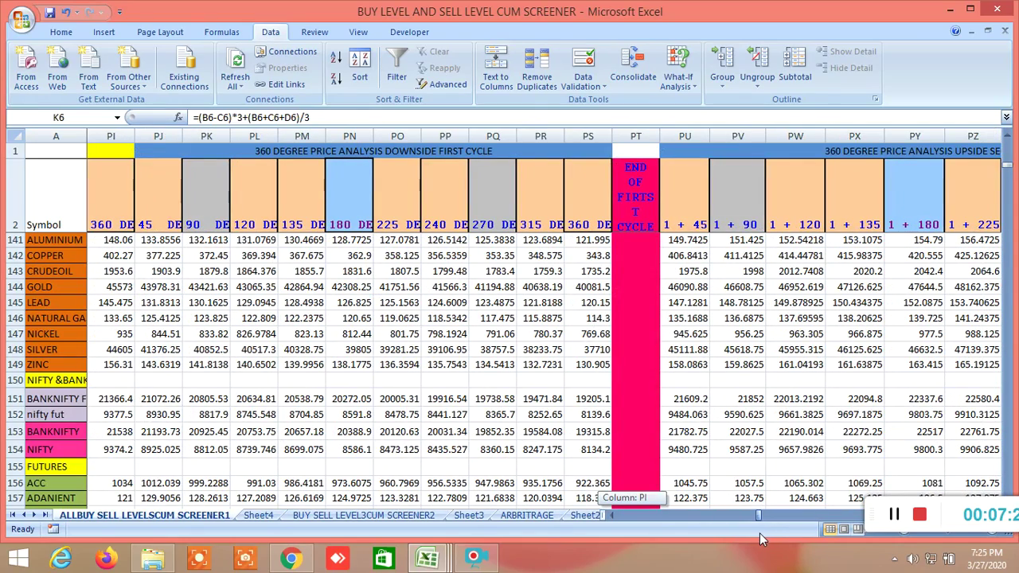
pyautogui.moveTo(759, 533); pyautogui.dragTo(755, 532)
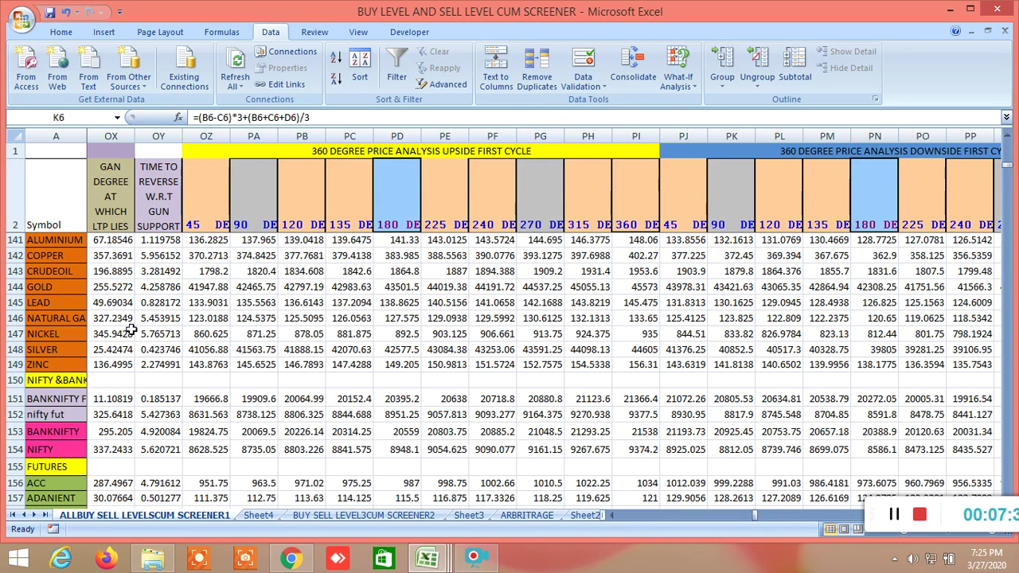
pyautogui.moveTo(77, 380); pyautogui.dragTo(817, 450)
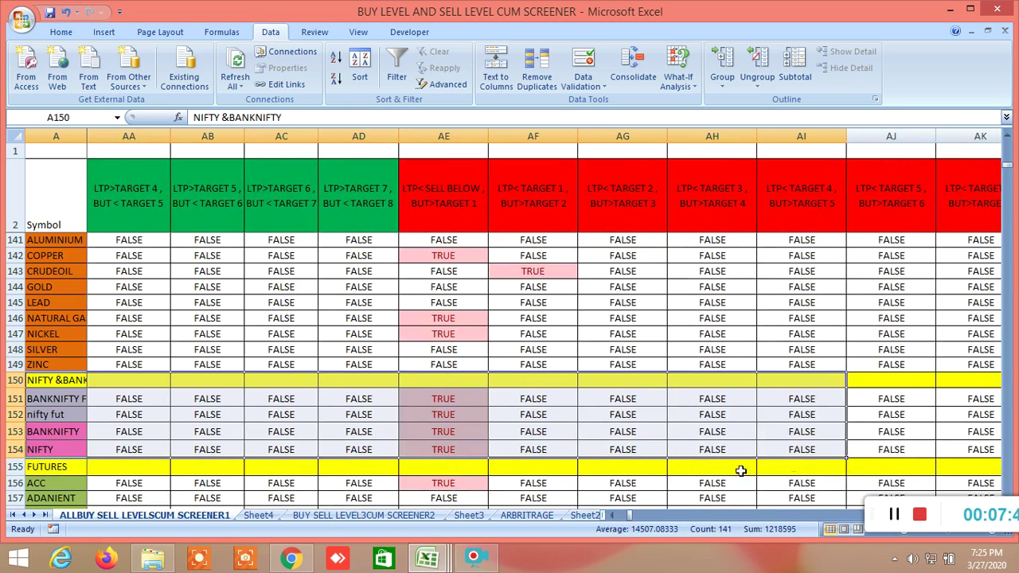
pyautogui.click(631, 516)
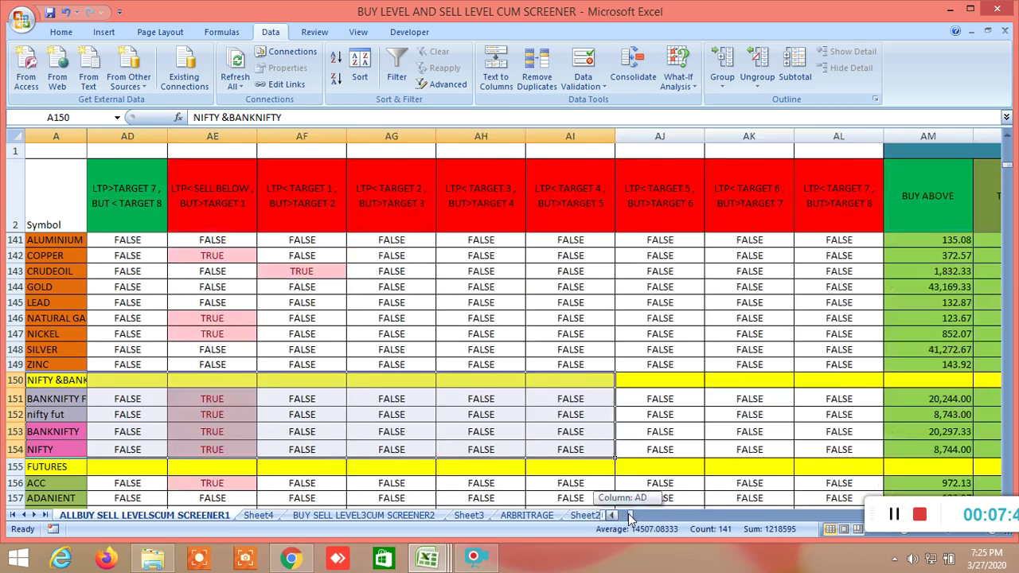
pyautogui.moveTo(630, 515); pyautogui.dragTo(753, 546)
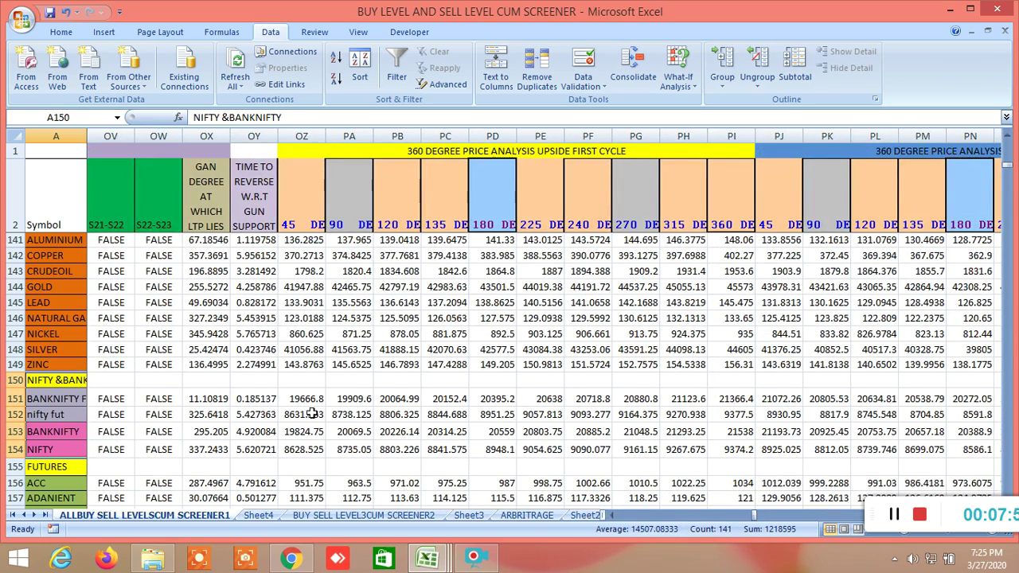
# Step: Highlight the Nifty and Bank Nifty degree levels in rows 151 to 154 from column OZ, and select the 360 DEGREE PRICE ANALYSIS UPSIDE FIRST CYCLE heading
pyautogui.moveTo(305, 395); pyautogui.dragTo(210, 444)
pyautogui.moveTo(777, 521); pyautogui.dragTo(750, 521)
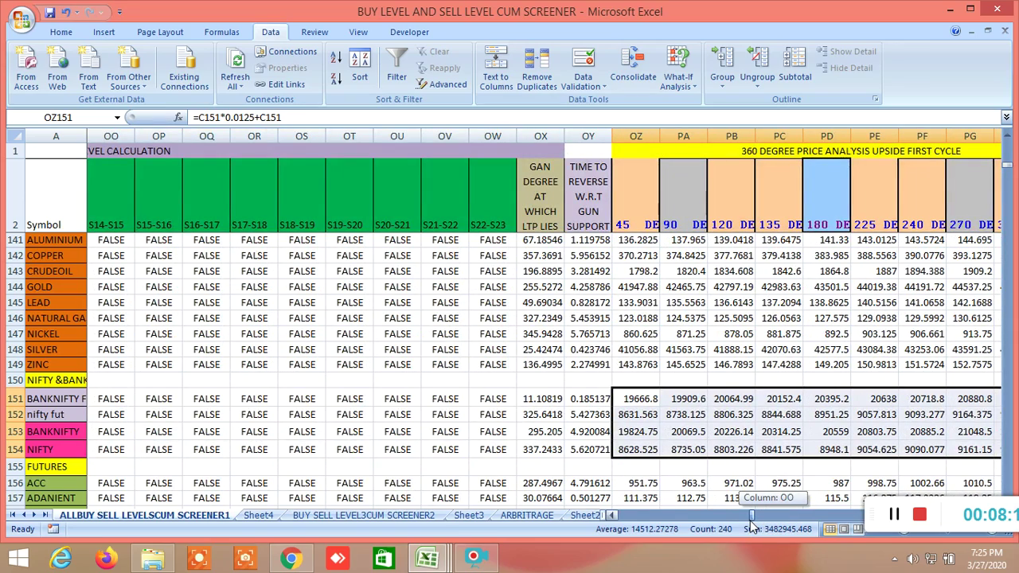
pyautogui.moveTo(750, 521); pyautogui.dragTo(754, 522)
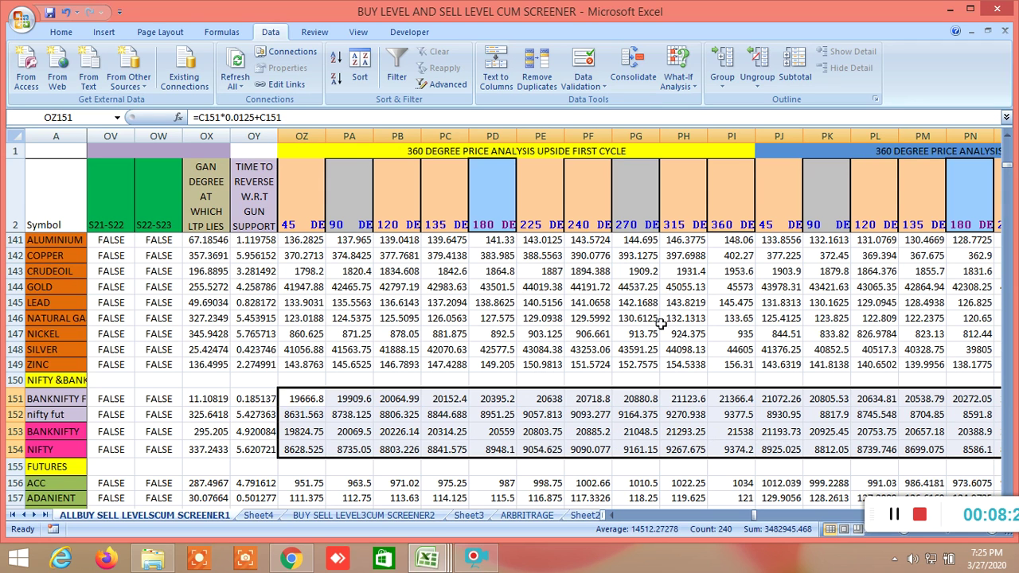
pyautogui.click(498, 149)
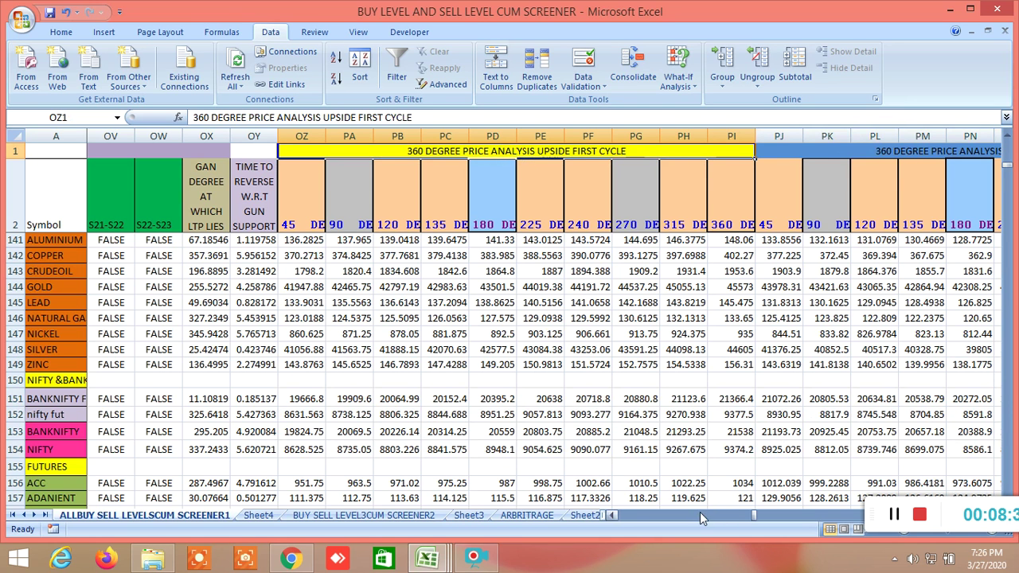
# Step: Review the Murrey and Gann Square 9 LTP position columns, and highlight the Nifty and Bank Nifty 360-degree levels in OZ151:RI154
pyautogui.click(751, 516)
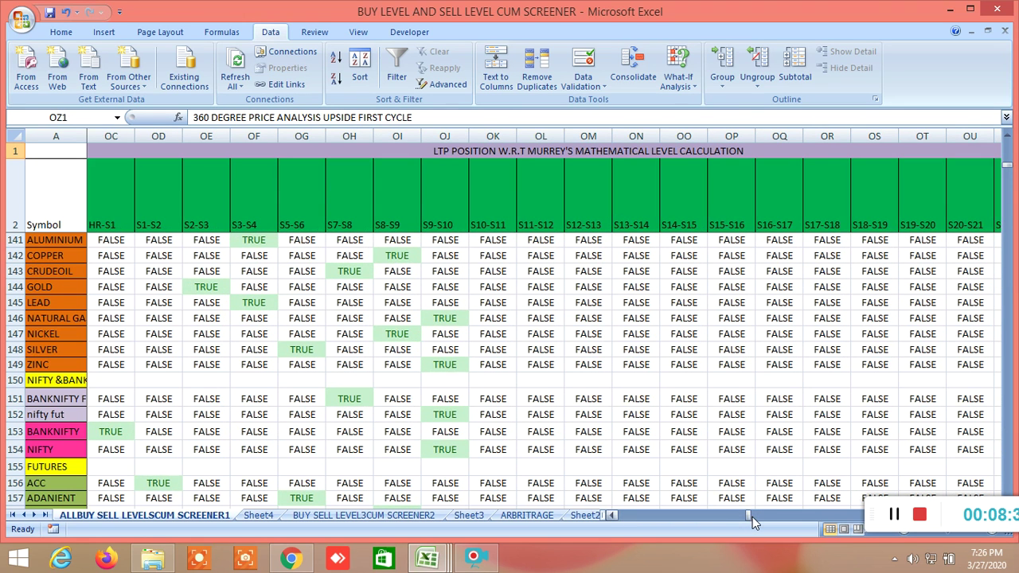
pyautogui.click(746, 517)
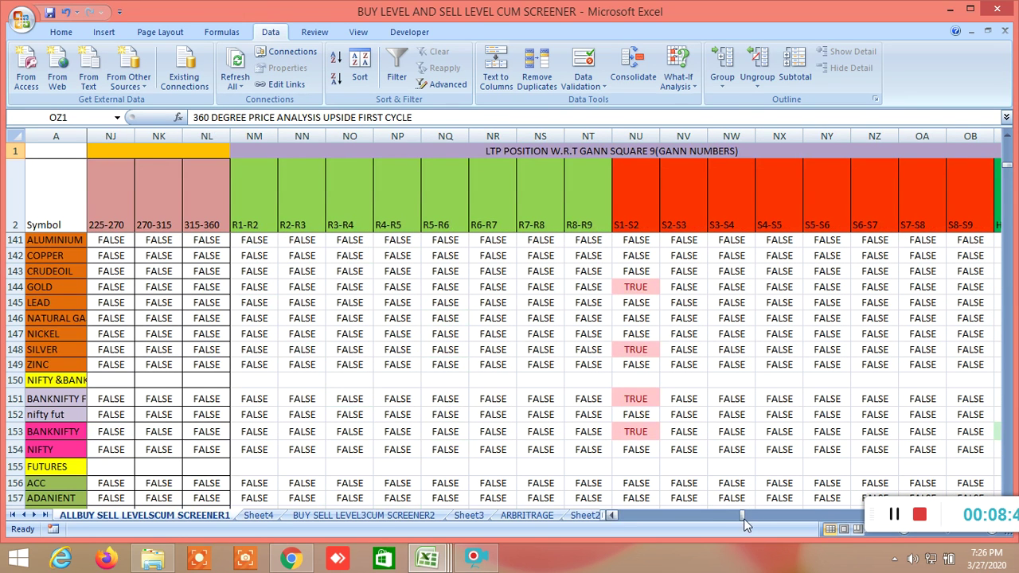
pyautogui.moveTo(739, 513)
pyautogui.mouseDown()
pyautogui.moveTo(759, 516)
pyautogui.moveTo(751, 519)
pyautogui.mouseUp()
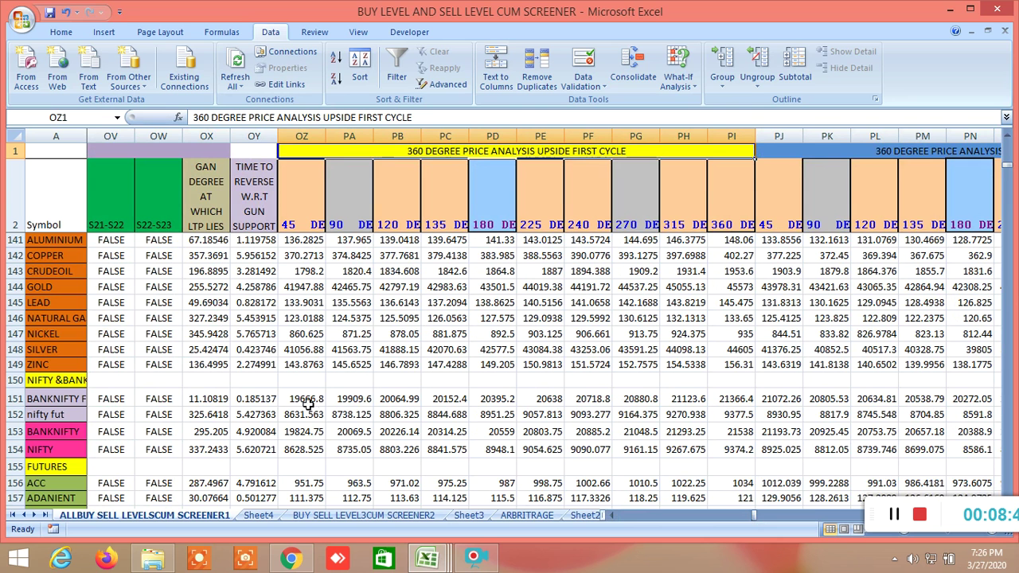
pyautogui.moveTo(305, 402); pyautogui.dragTo(888, 451)
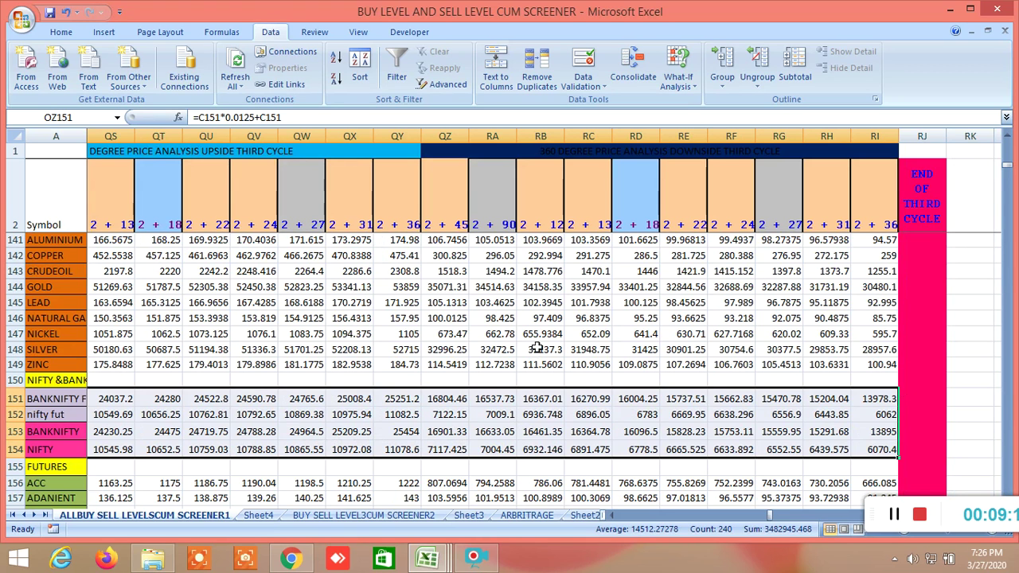
# Step: Open the INSIDE THE BAR WITH NR7 sheet and bring its BANKNIFTY & NIFTY block from row 150 into view
pyautogui.click(587, 516)
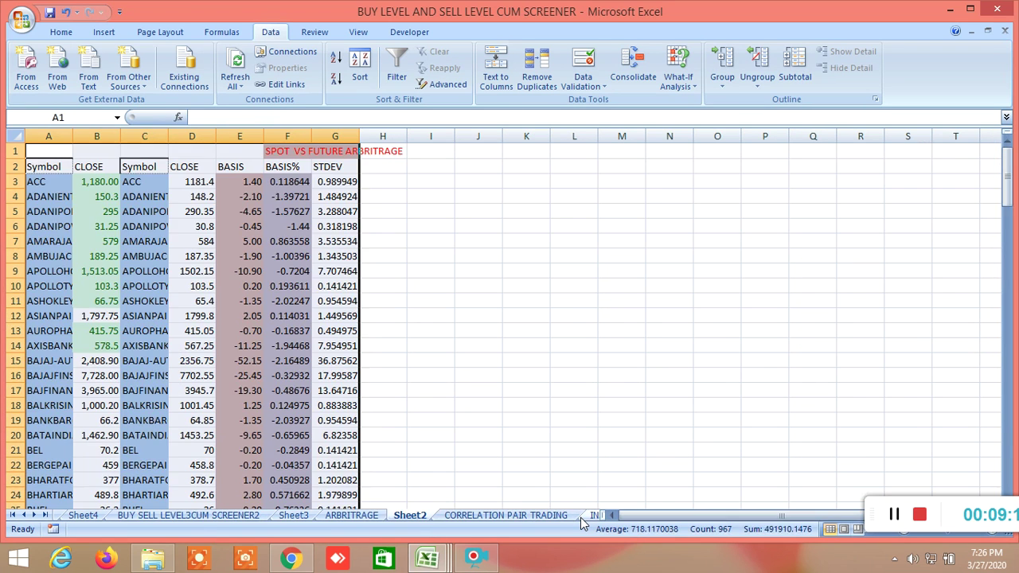
pyautogui.click(589, 517)
pyautogui.click(571, 517)
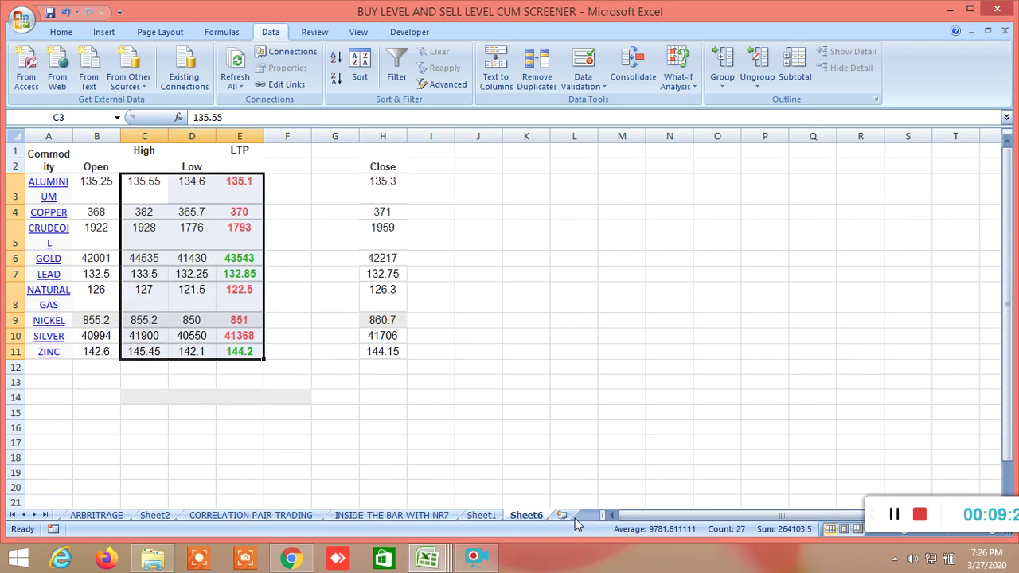
pyautogui.click(434, 519)
pyautogui.scroll(-20, 606, 430)
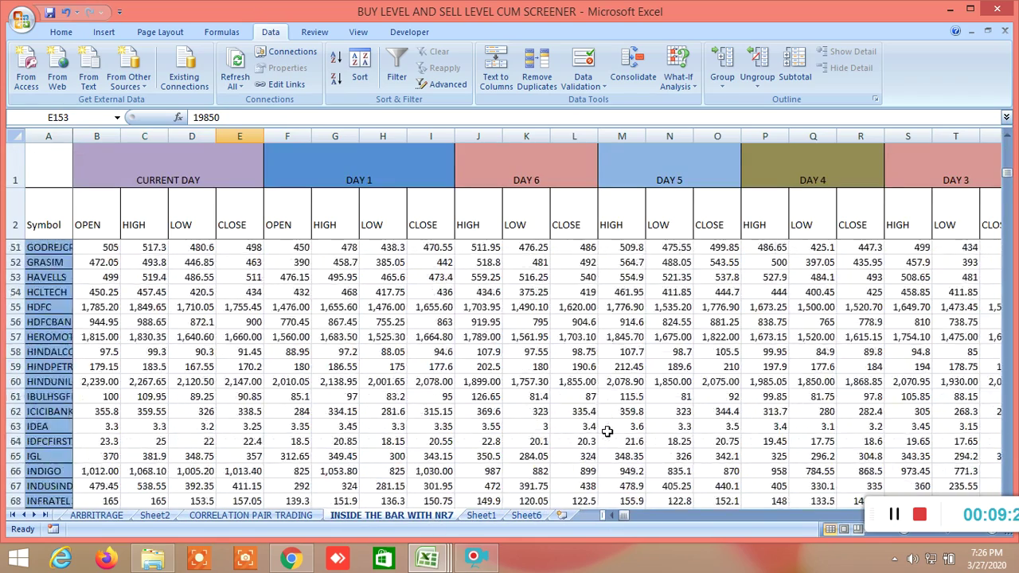
pyautogui.scroll(-5, 606, 430)
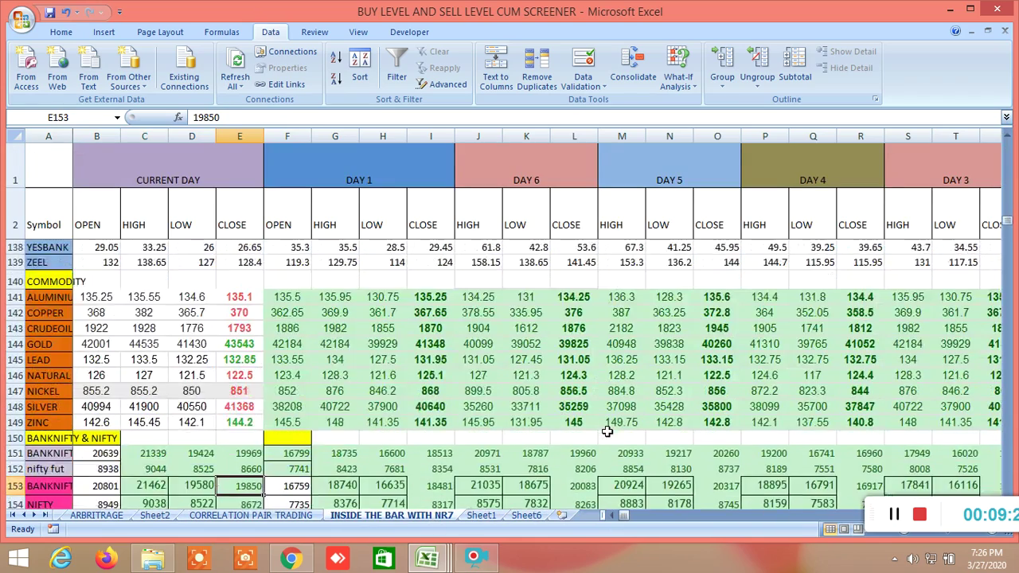
# Step: Highlight the Nifty and Bank Nifty rows in PC151:WU154 and review the PROBABLE PRICE MOVEMENT and GANN DEGREE BASED ON VOLATILITY columns
pyautogui.moveTo(623, 519); pyautogui.dragTo(873, 547)
pyautogui.moveTo(198, 359); pyautogui.dragTo(629, 412)
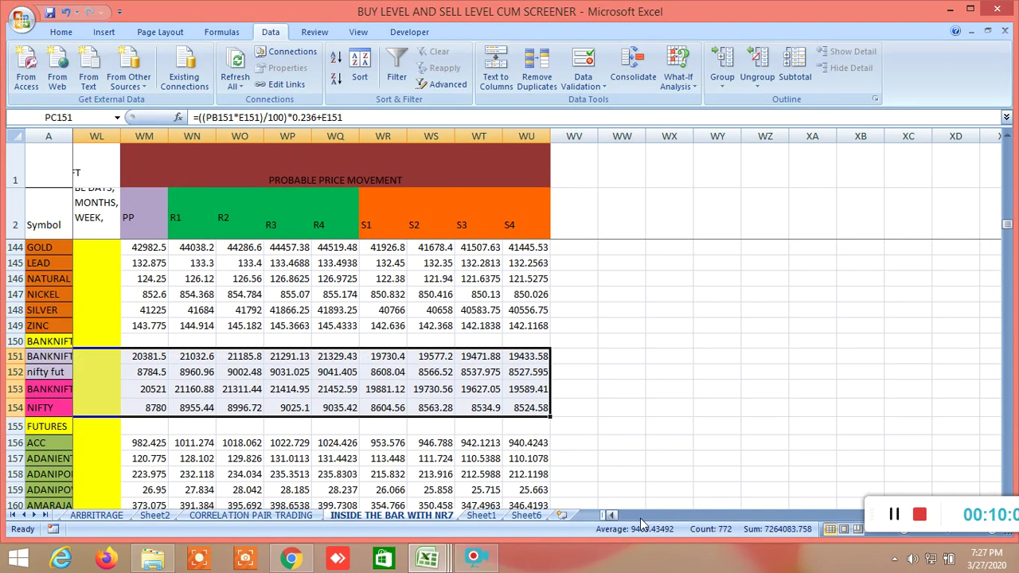
pyautogui.moveTo(607, 516); pyautogui.dragTo(607, 516)
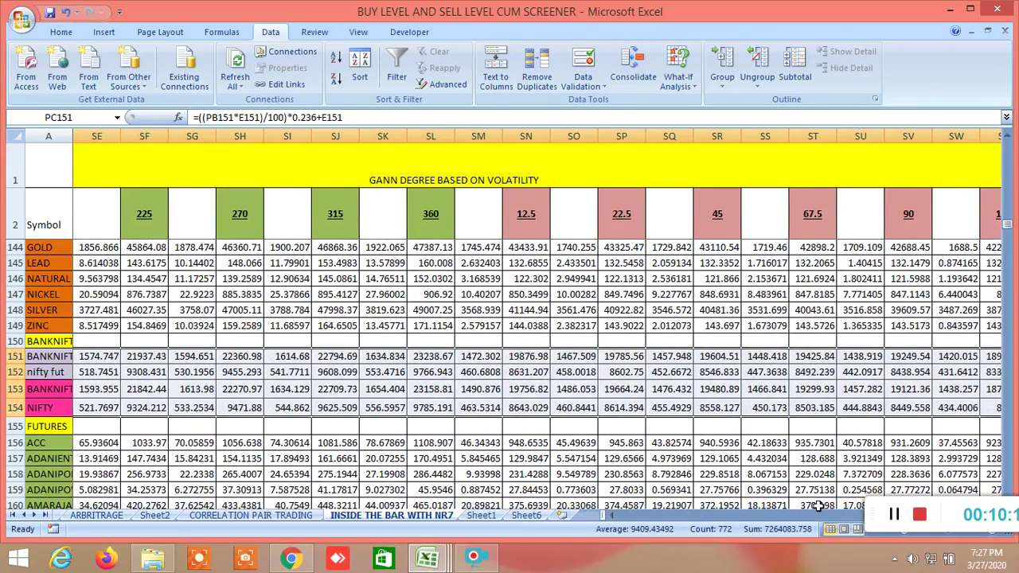
pyautogui.moveTo(871, 518); pyautogui.dragTo(106, 470)
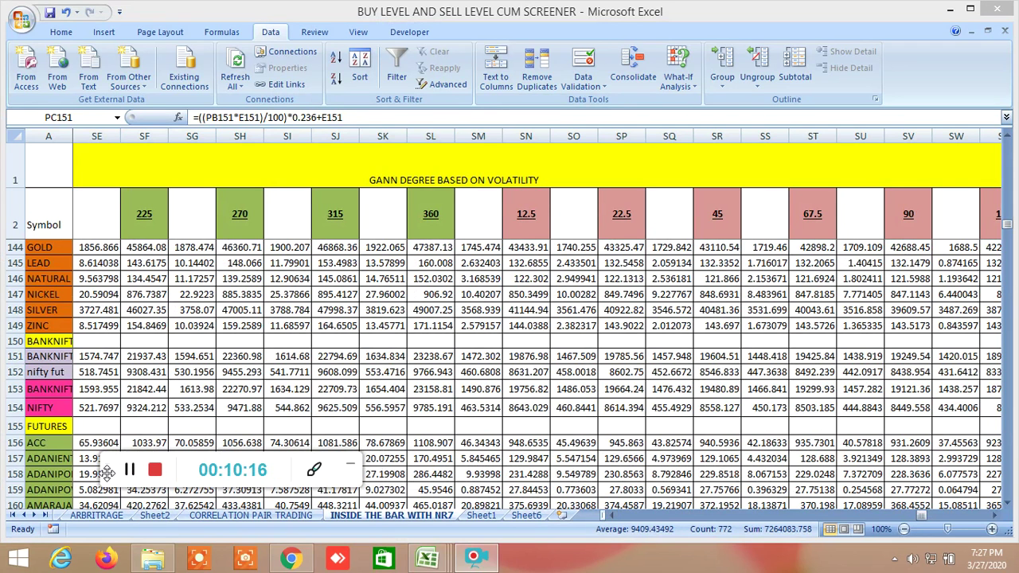